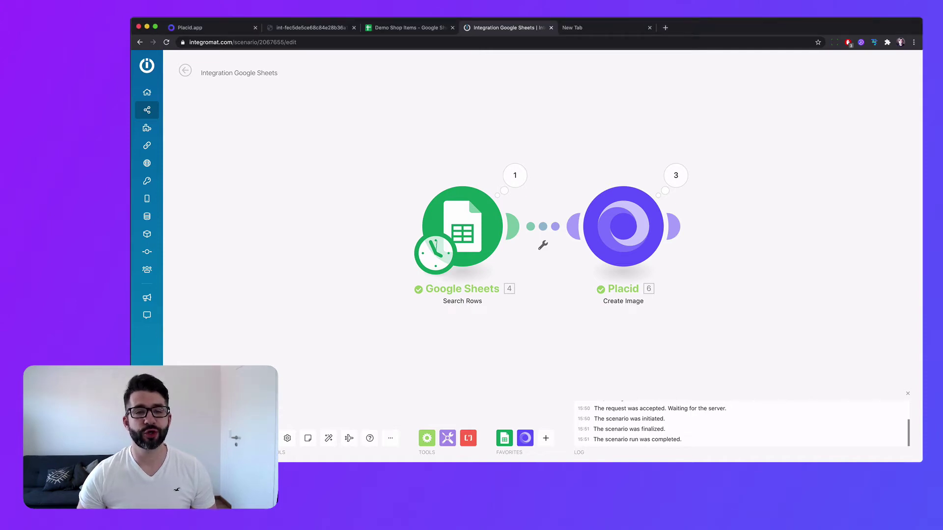
Run the scenario once and copy the Image URL from the Placid module's Operation 1 output.
{"action": "left_click", "coordinate": [197, 434]}
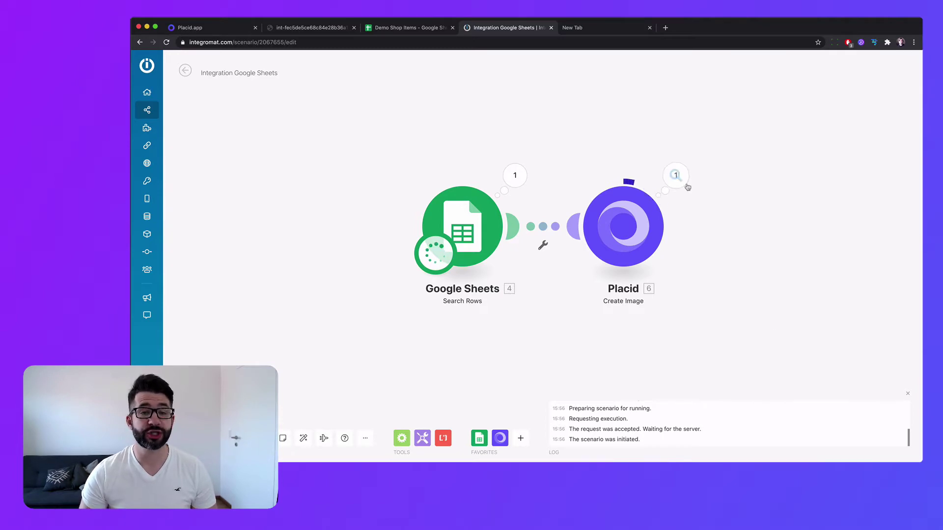
{"action": "left_click", "coordinate": [676, 176]}
{"action": "left_click", "coordinate": [754, 181]}
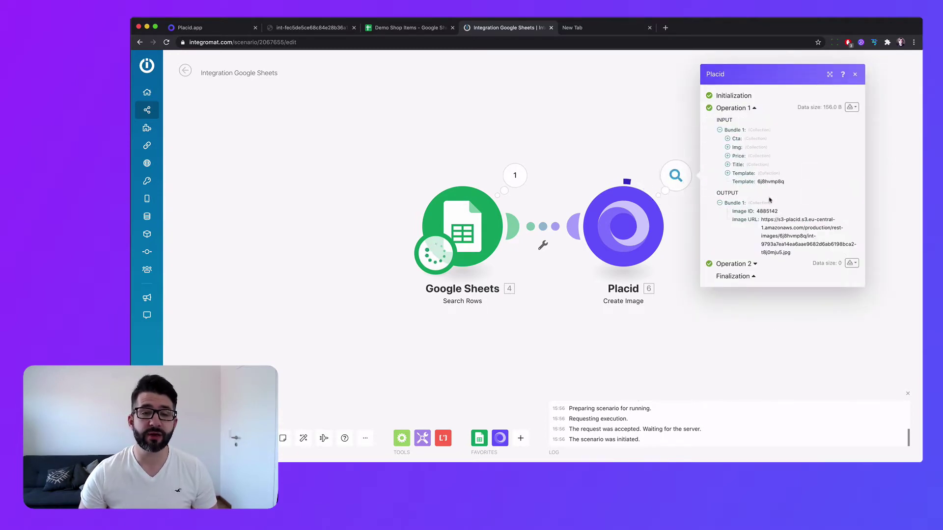
{"action": "left_click_drag", "start_coordinate": [761, 219], "coordinate": [791, 253]}
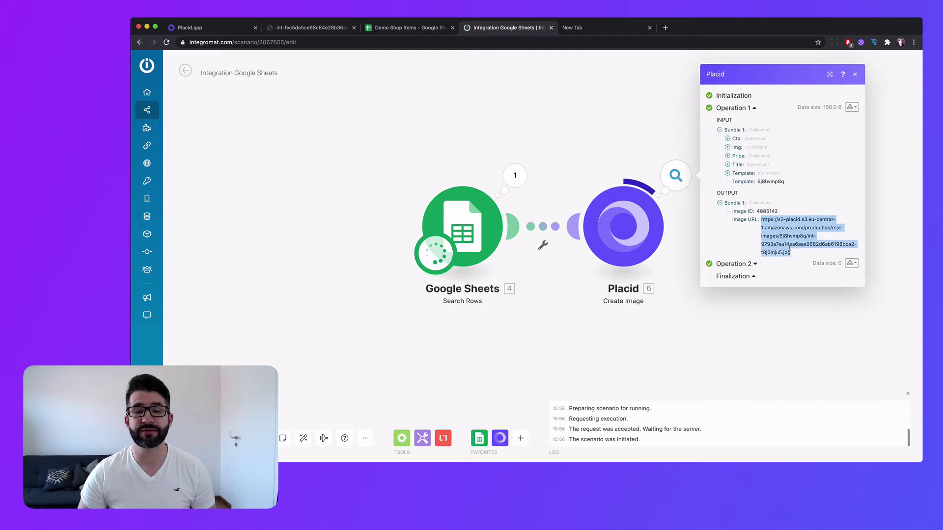
{"action": "key", "text": "super+c"}
Load the generated cap product image URL in the browser, leaving the scenario page.
{"action": "left_click", "coordinate": [375, 42]}
{"action": "key", "text": "super+v"}
{"action": "key", "text": "Return"}
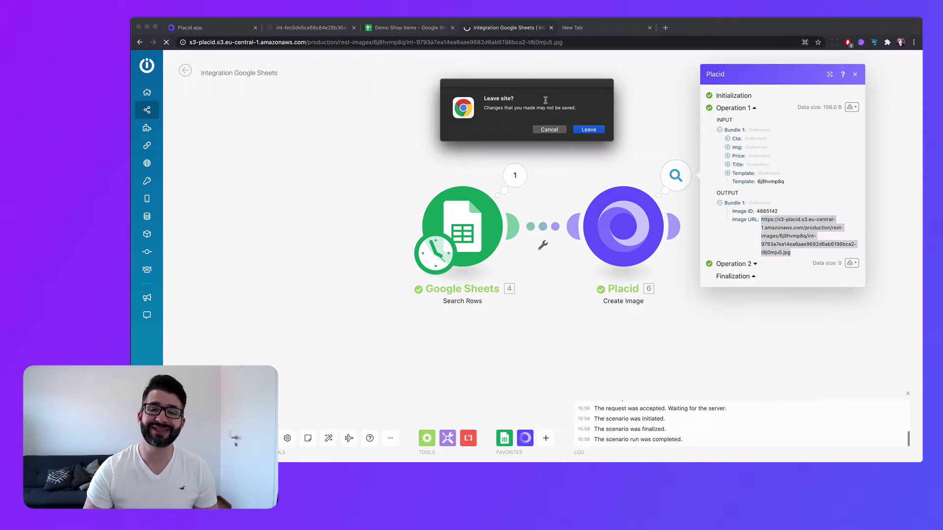
{"action": "left_click", "coordinate": [587, 128]}
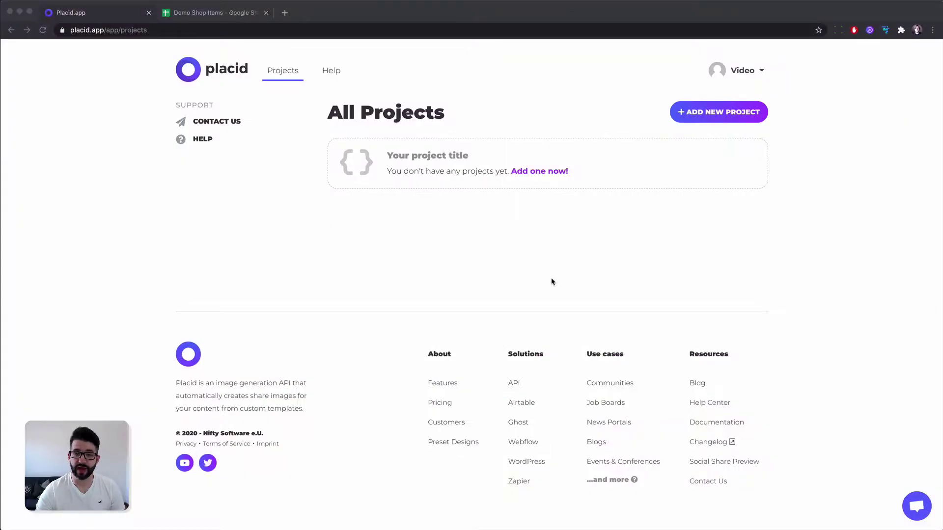
Create a Placid project titled 'Integromat Images' using the Integromat integration.
{"action": "left_click", "coordinate": [727, 113]}
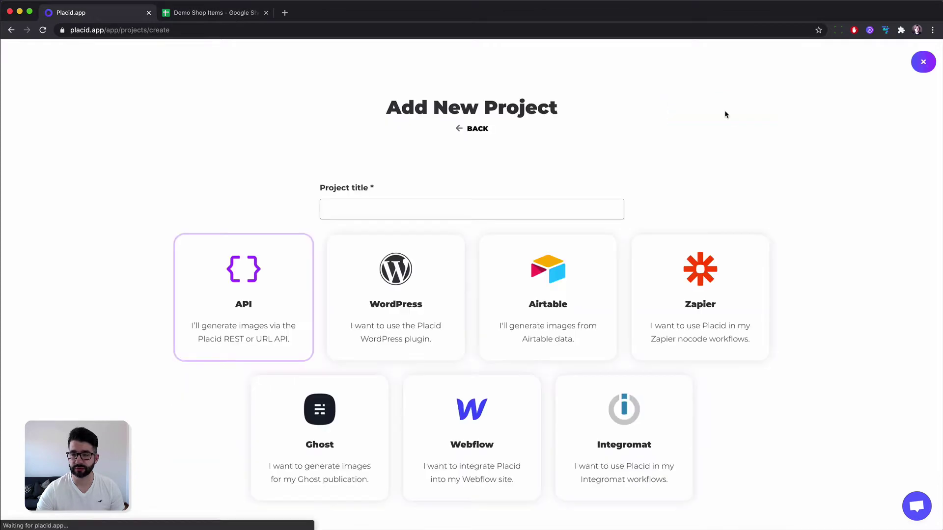
{"action": "left_click", "coordinate": [355, 204]}
{"action": "type", "text": "Inte"}
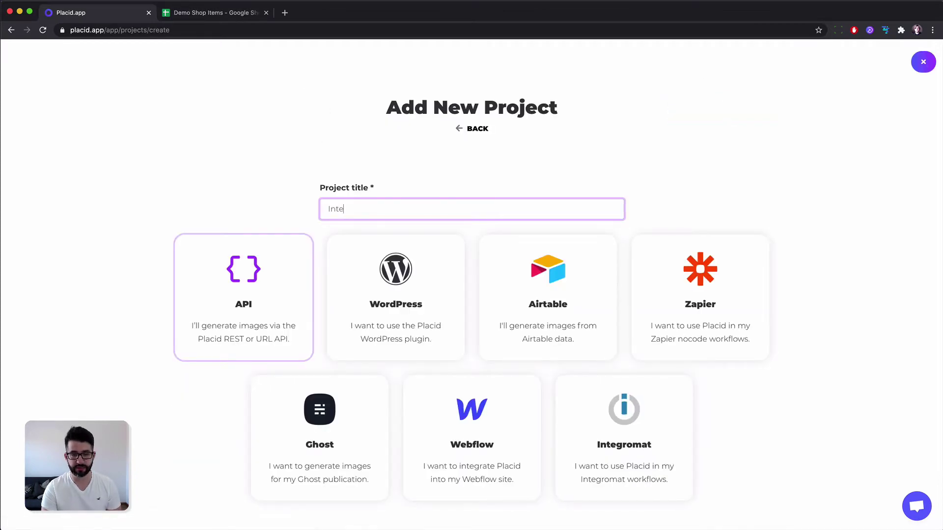
{"action": "type", "text": "gromat Images"}
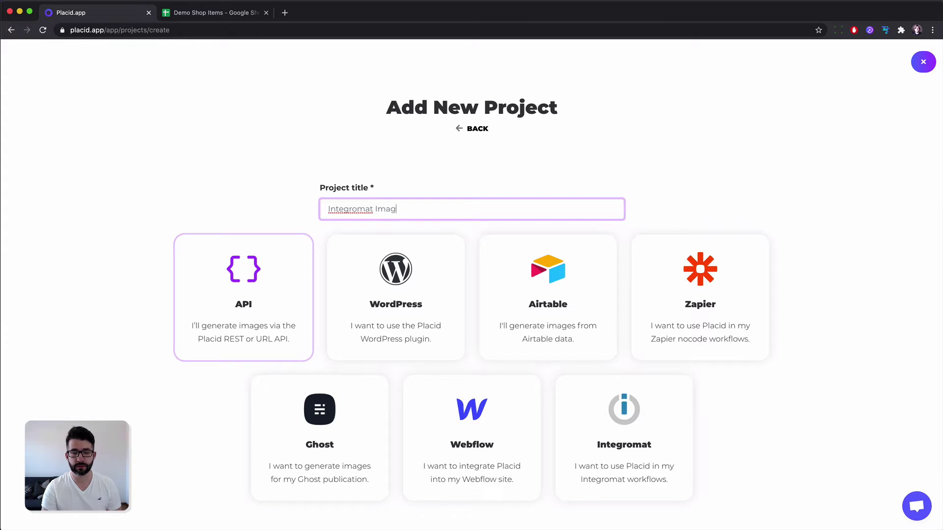
{"action": "left_click", "coordinate": [624, 451]}
{"action": "scroll", "coordinate": [707, 433], "scroll_direction": "down", "scroll_amount": 1}
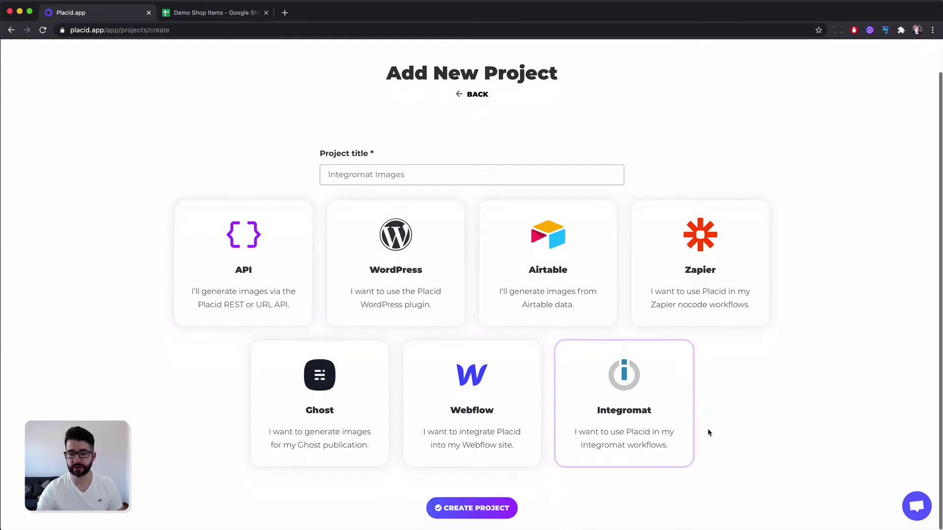
{"action": "left_click", "coordinate": [461, 509]}
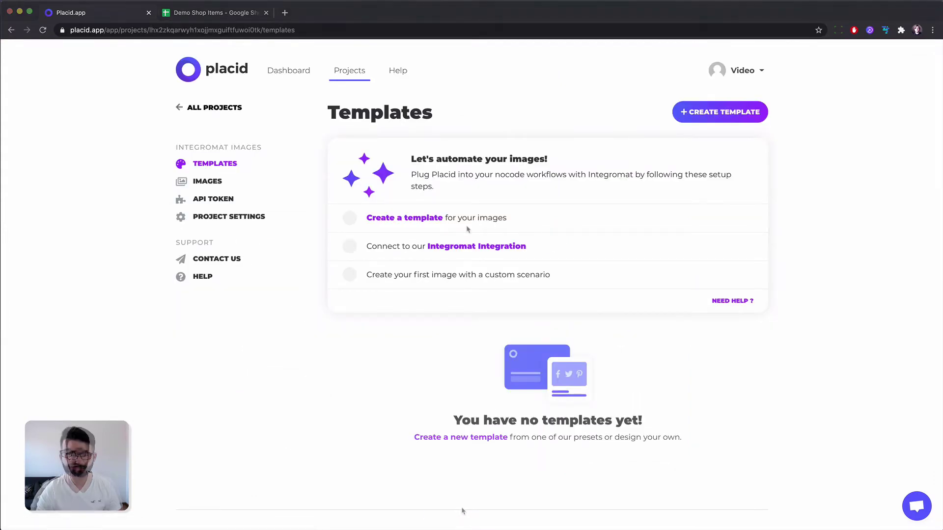
Start a new square Feed (1200x1200) template and browse the preset designs.
{"action": "left_click", "coordinate": [641, 214]}
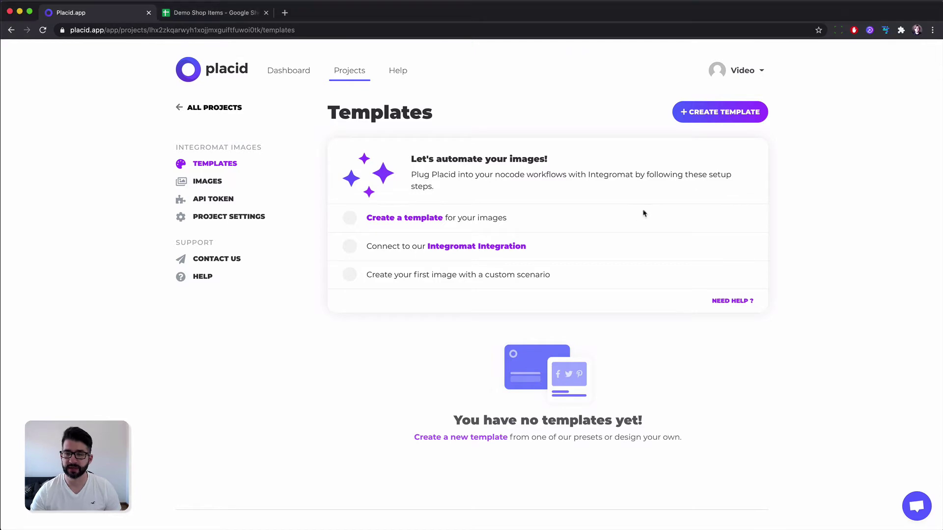
{"action": "left_click", "coordinate": [705, 114]}
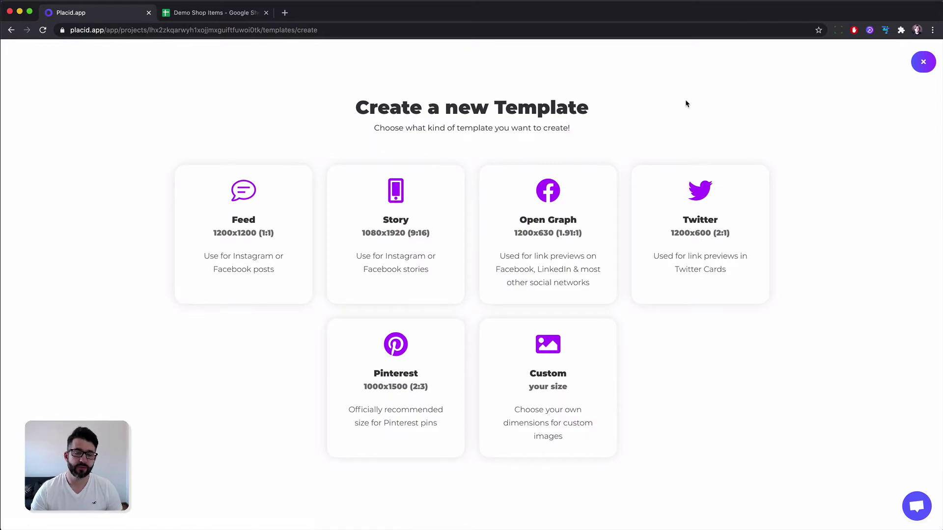
{"action": "left_click", "coordinate": [255, 242]}
{"action": "scroll", "coordinate": [664, 265], "scroll_direction": "down", "scroll_amount": 12}
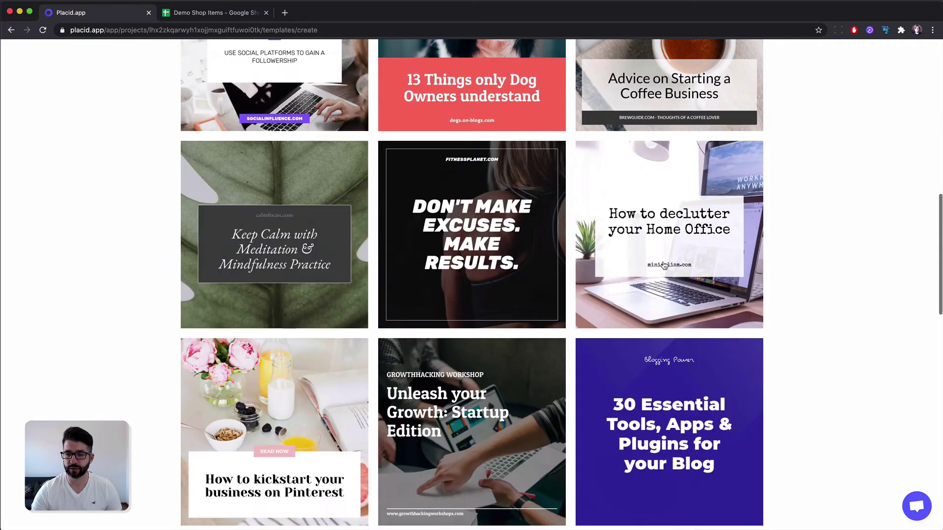
{"action": "scroll", "coordinate": [664, 266], "scroll_direction": "down", "scroll_amount": 15}
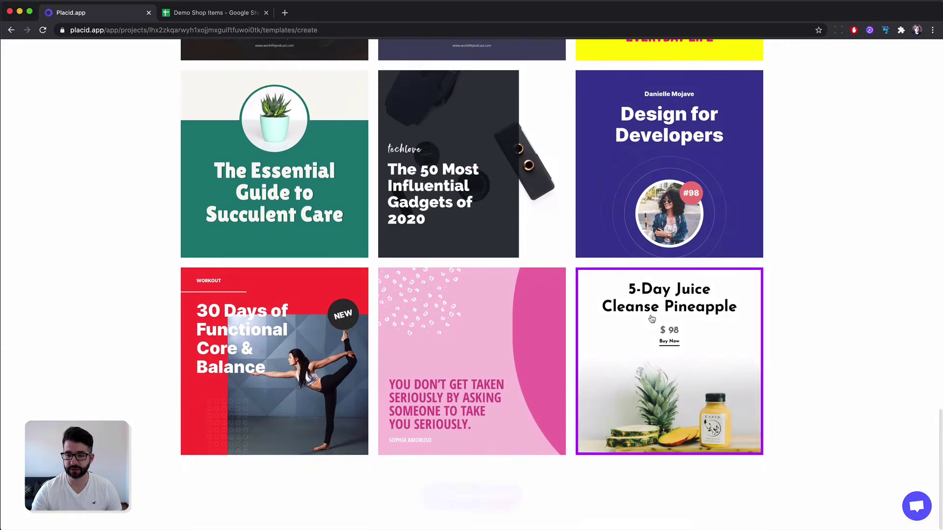
Customize the 5-Day Juice Cleanse Pineapple design, save it as Shop Detail, and close the editor.
{"action": "left_click", "coordinate": [471, 496]}
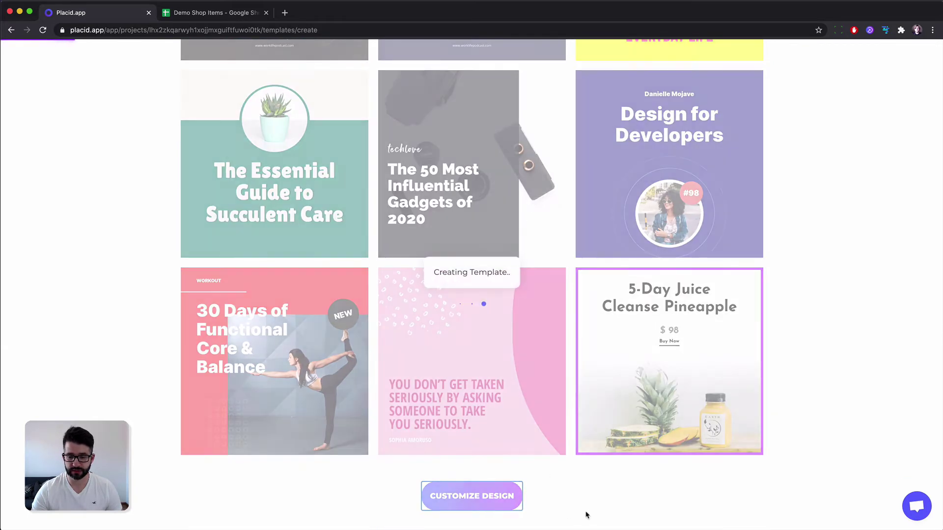
{"action": "scroll", "coordinate": [635, 291], "scroll_direction": "down", "scroll_amount": 3}
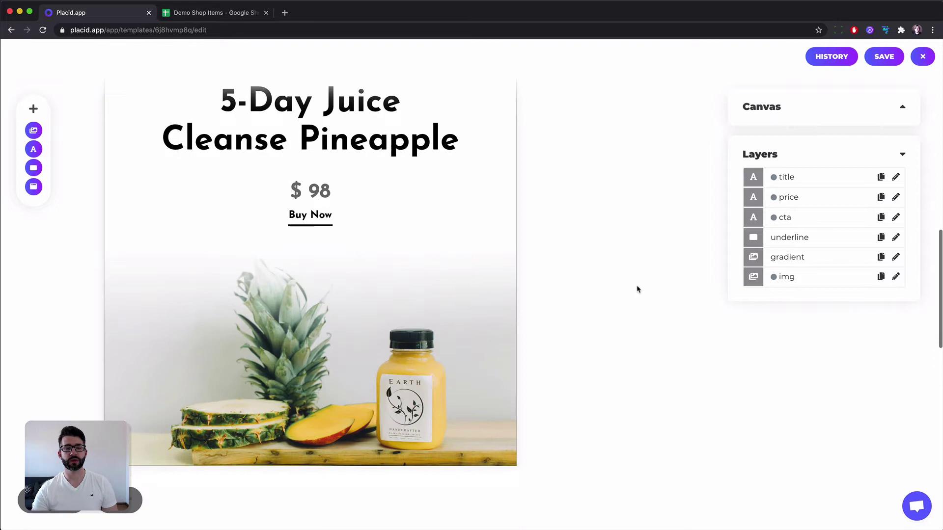
{"action": "scroll", "coordinate": [635, 290], "scroll_direction": "up", "scroll_amount": 2}
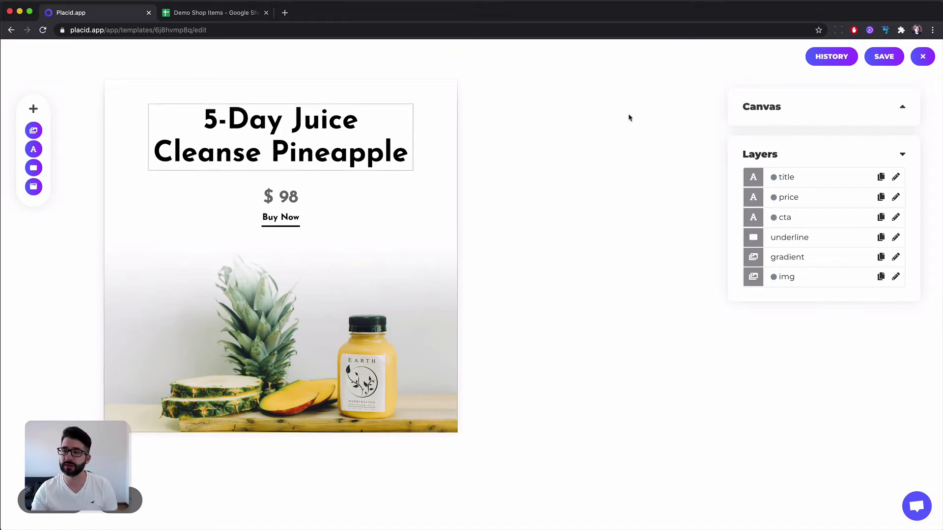
{"action": "left_click", "coordinate": [887, 58]}
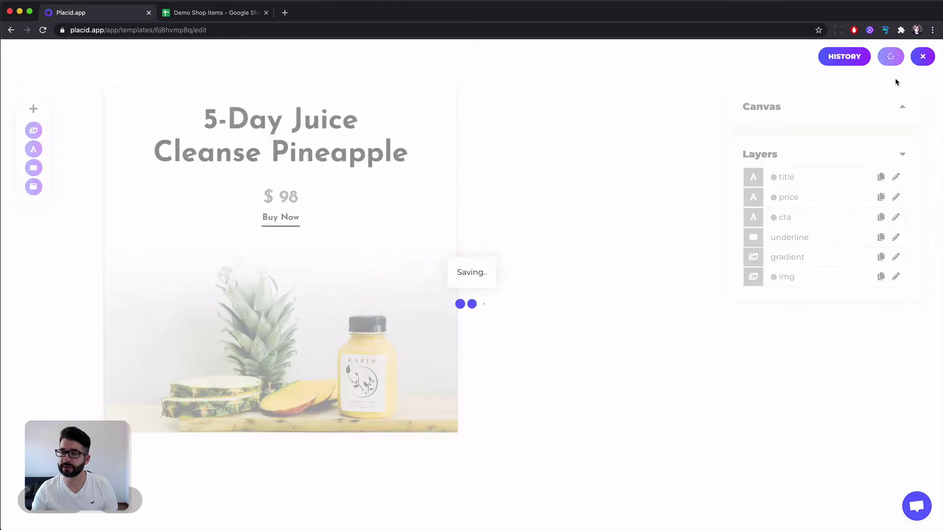
{"action": "left_click", "coordinate": [923, 58]}
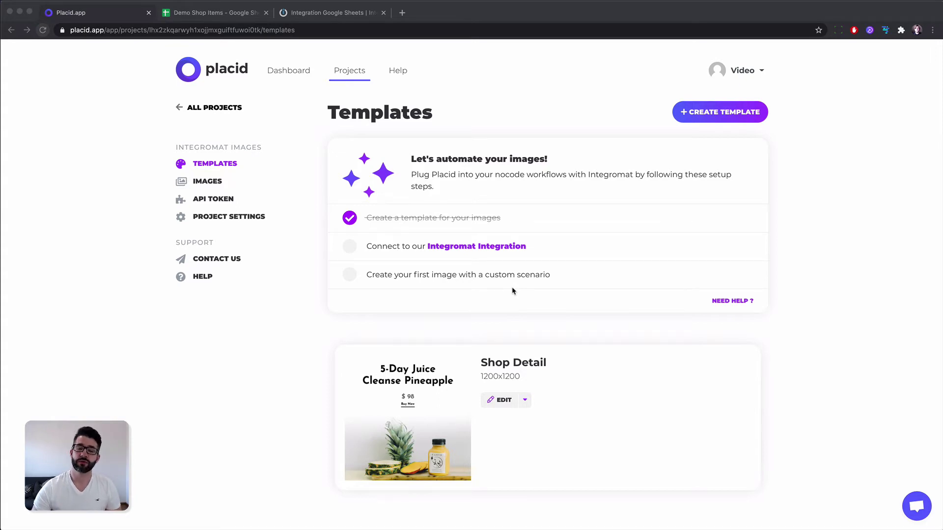
Review the Search Rows module's settings (maximum 3 returned rows), then view the Demo Shop Items sheet.
{"action": "left_click", "coordinate": [322, 12]}
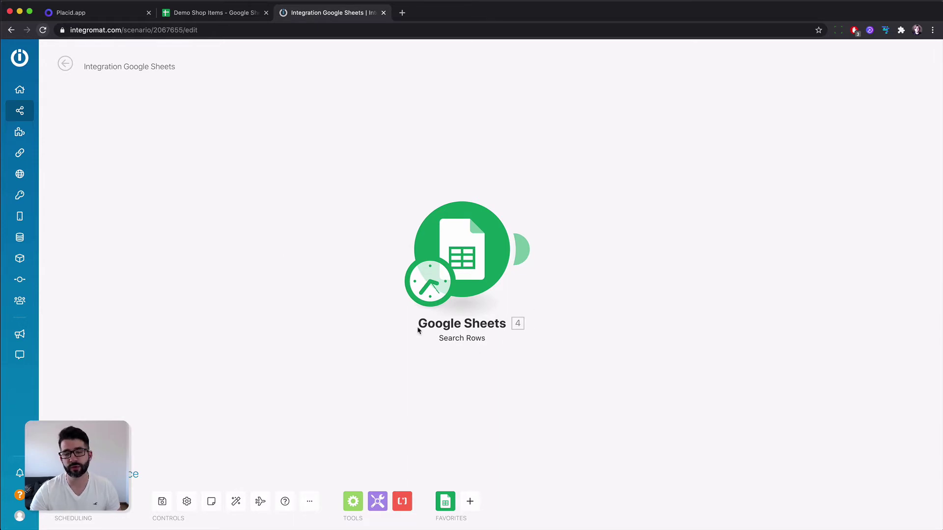
{"action": "left_click", "coordinate": [469, 266]}
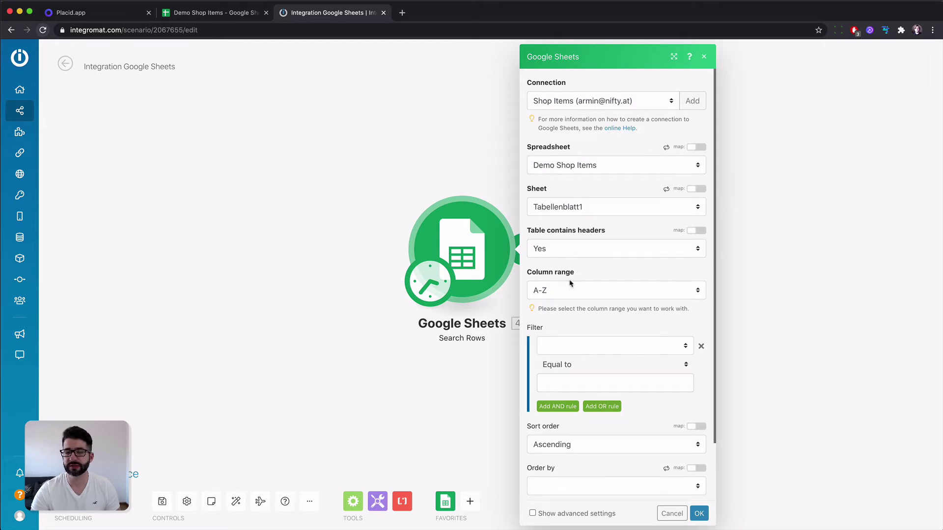
{"action": "scroll", "coordinate": [533, 295], "scroll_direction": "down", "scroll_amount": 2}
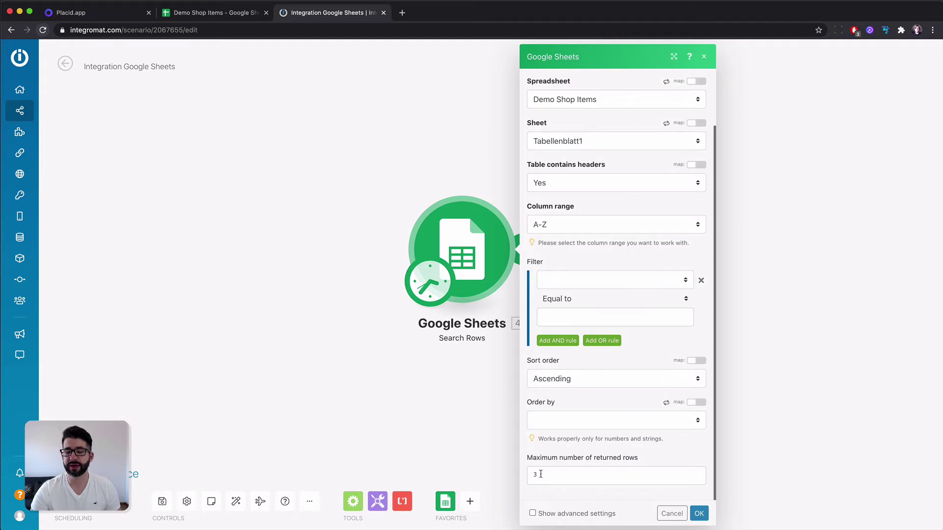
{"action": "left_click", "coordinate": [193, 16]}
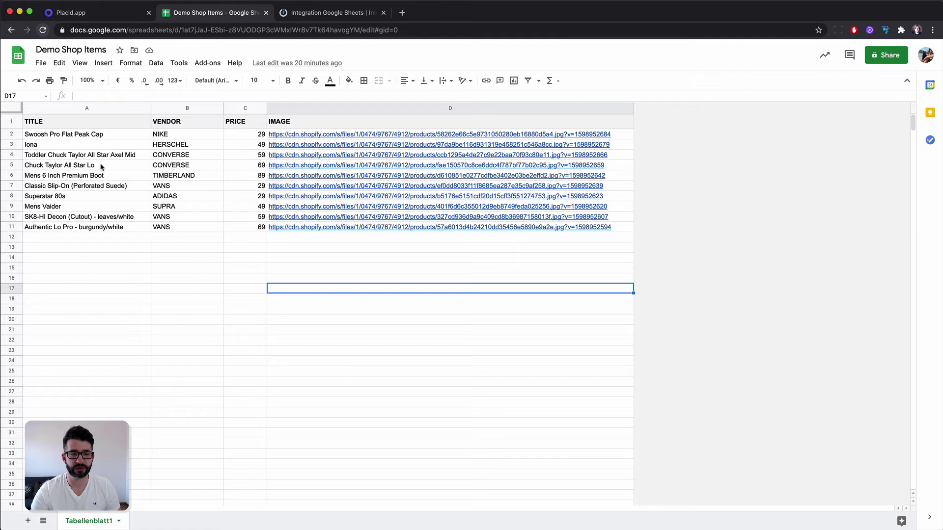
Select the first three product rows (A2:D4) in Demo Shop Items, then return to Integromat.
{"action": "left_click_drag", "start_coordinate": [36, 136], "coordinate": [289, 161]}
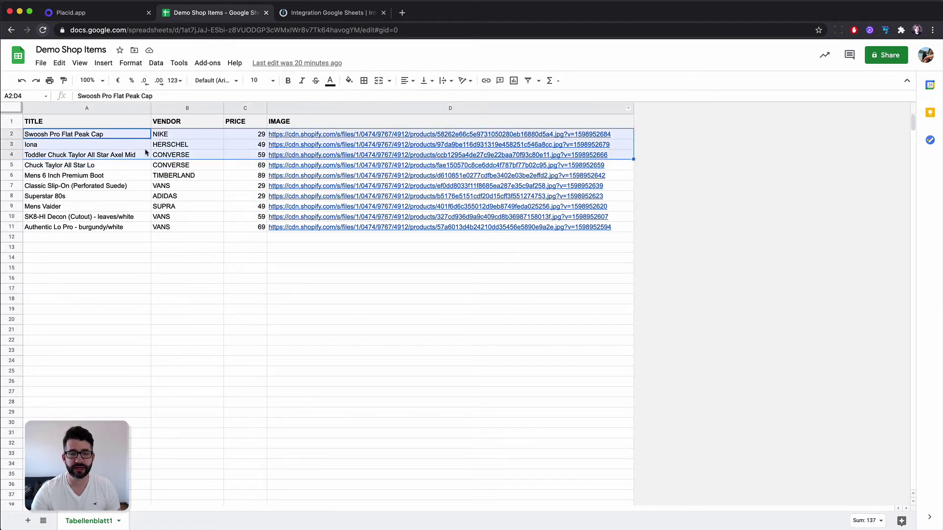
{"action": "left_click", "coordinate": [122, 147]}
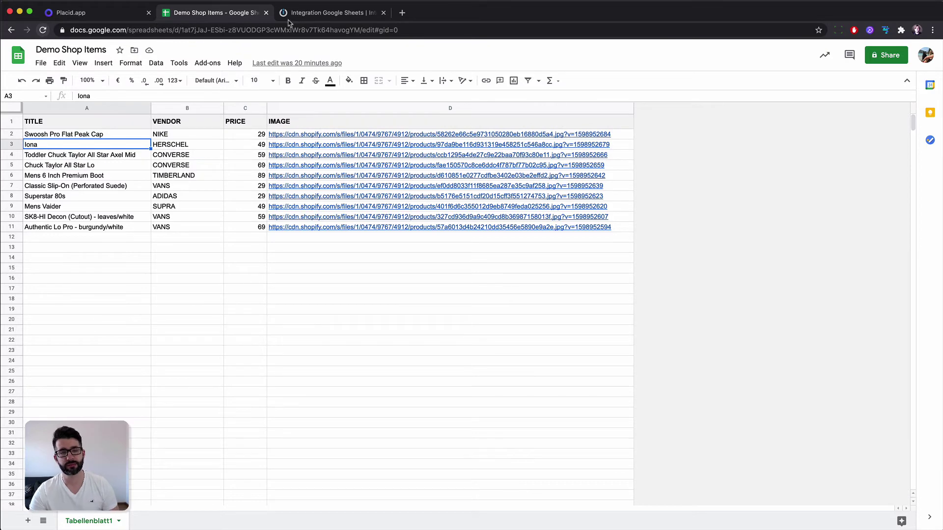
{"action": "left_click", "coordinate": [305, 18]}
Close the Search Rows settings and attach a Placid Create Image module after Google Sheets.
{"action": "left_click", "coordinate": [765, 125]}
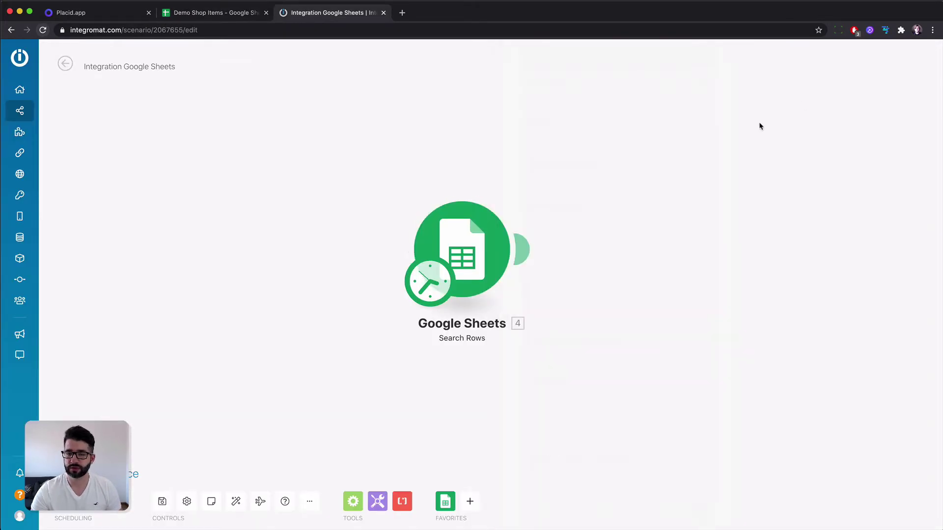
{"action": "left_click", "coordinate": [522, 250]}
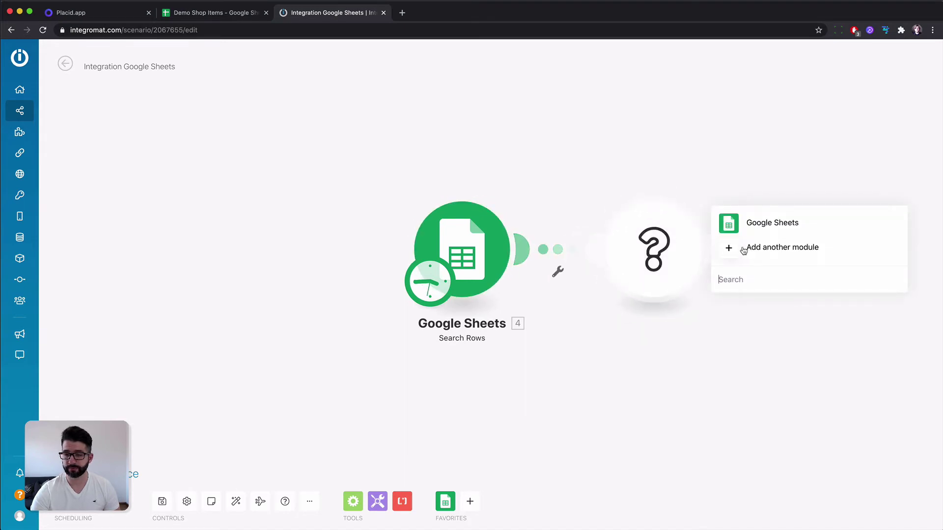
{"action": "left_click", "coordinate": [744, 278]}
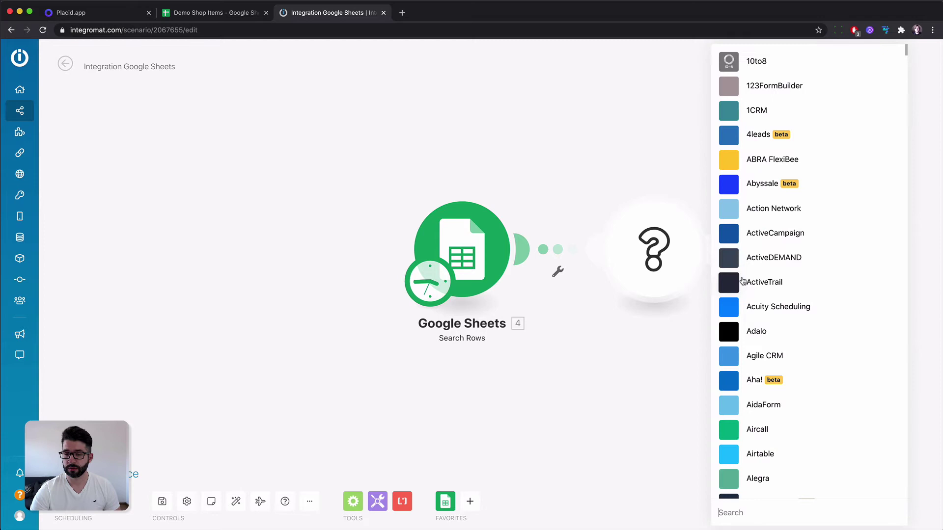
{"action": "type", "text": "Placid"}
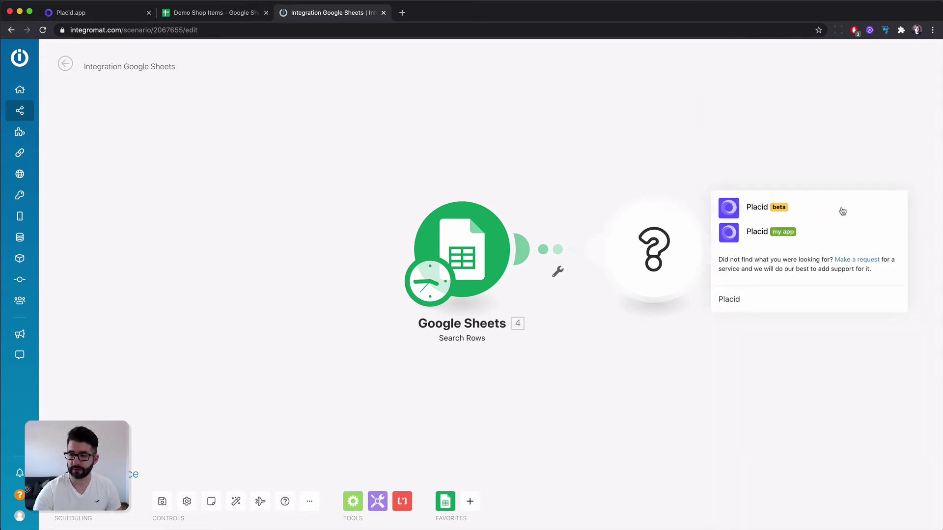
{"action": "left_click", "coordinate": [843, 210]}
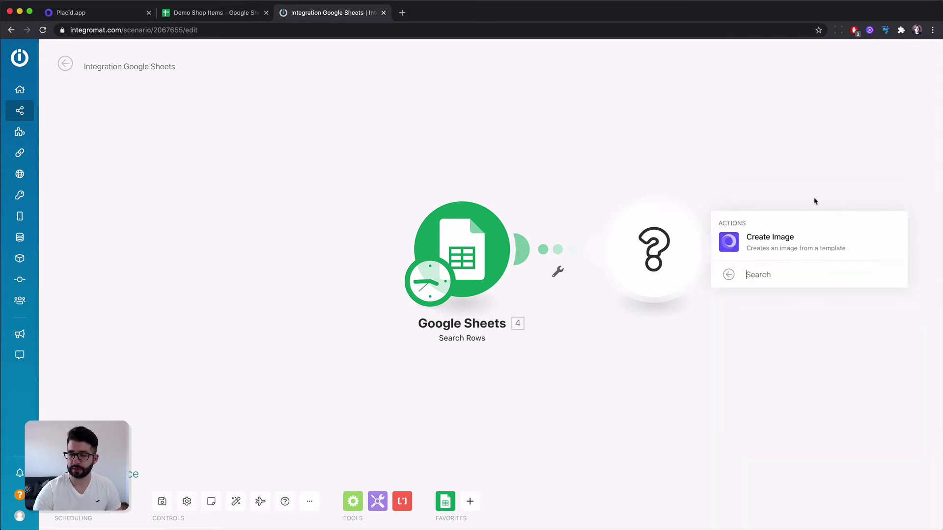
{"action": "left_click", "coordinate": [769, 245]}
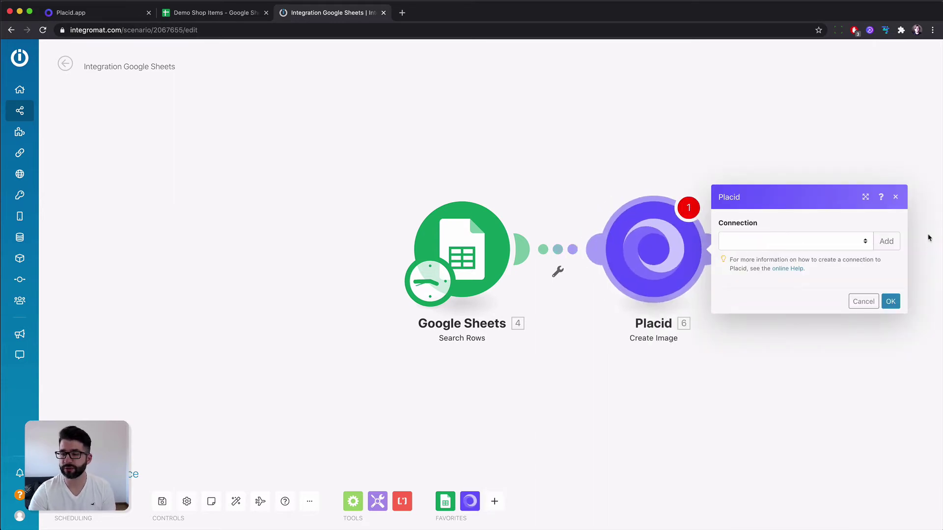
Add 'My Placid connection' by pasting the Placid project's API token into the new connection.
{"action": "left_click", "coordinate": [890, 244]}
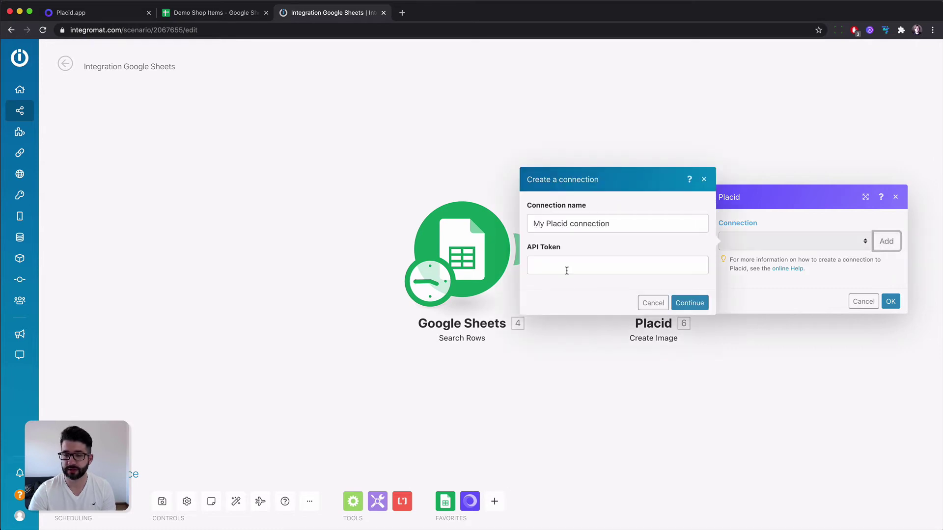
{"action": "left_click", "coordinate": [555, 259]}
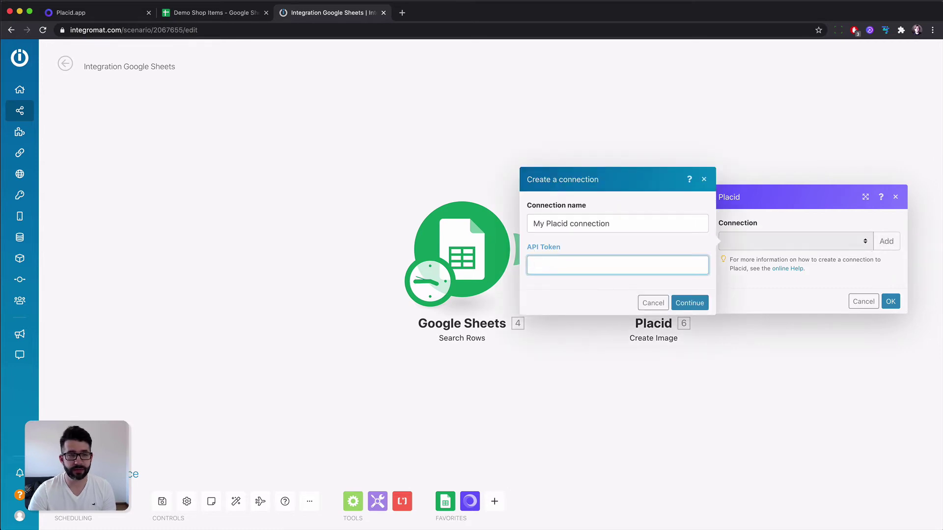
{"action": "left_click", "coordinate": [103, 15]}
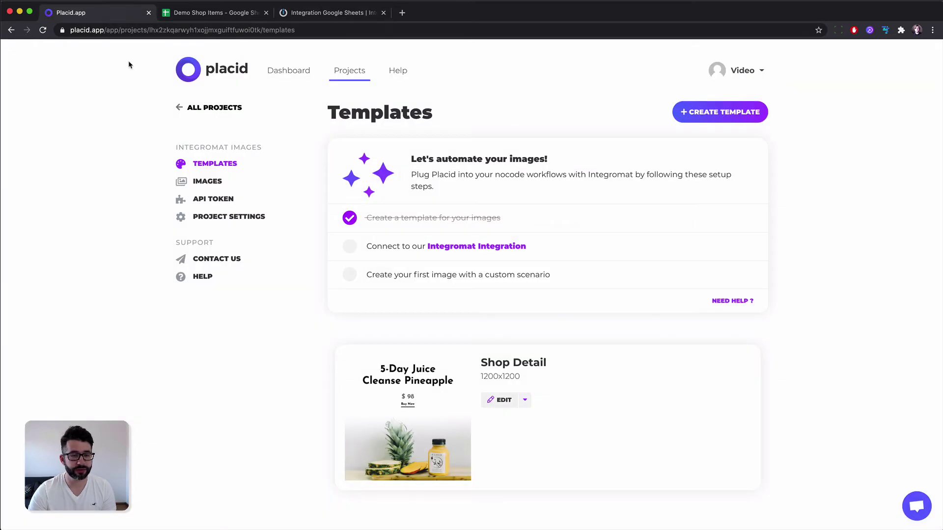
{"action": "left_click", "coordinate": [208, 201]}
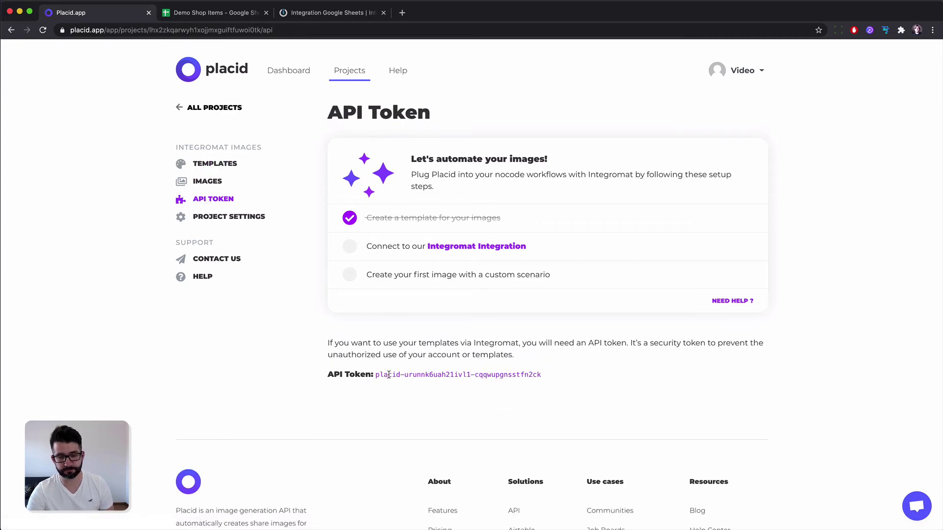
{"action": "left_click", "coordinate": [388, 375]}
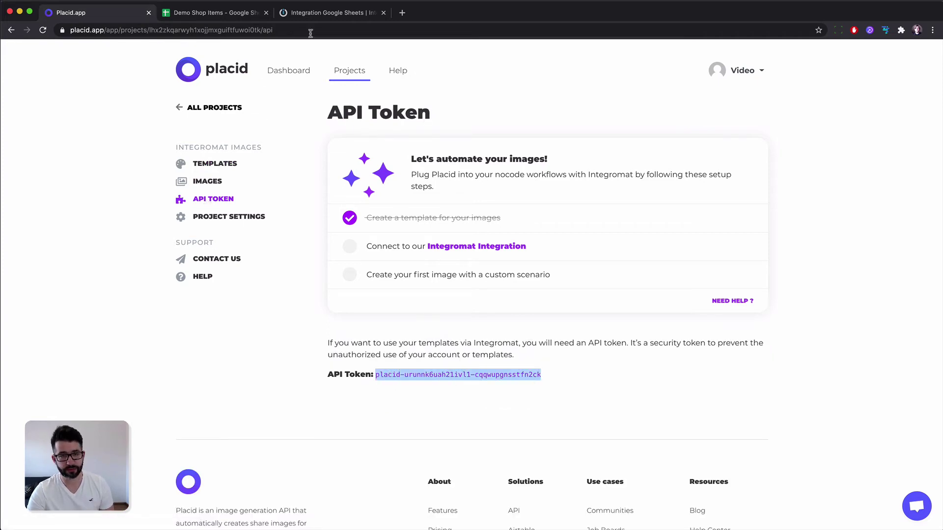
{"action": "left_click", "coordinate": [319, 13]}
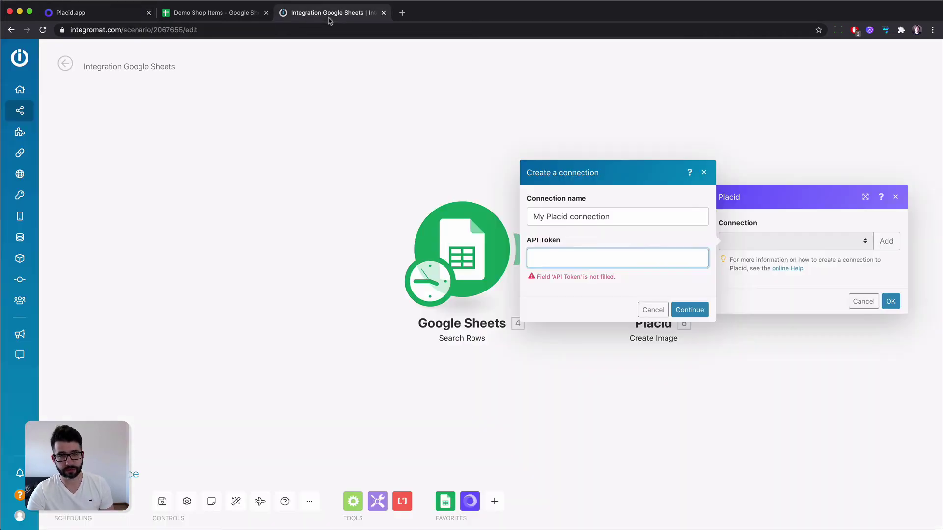
{"action": "left_click", "coordinate": [621, 253]}
{"action": "key", "text": "super+v"}
{"action": "left_click", "coordinate": [689, 307]}
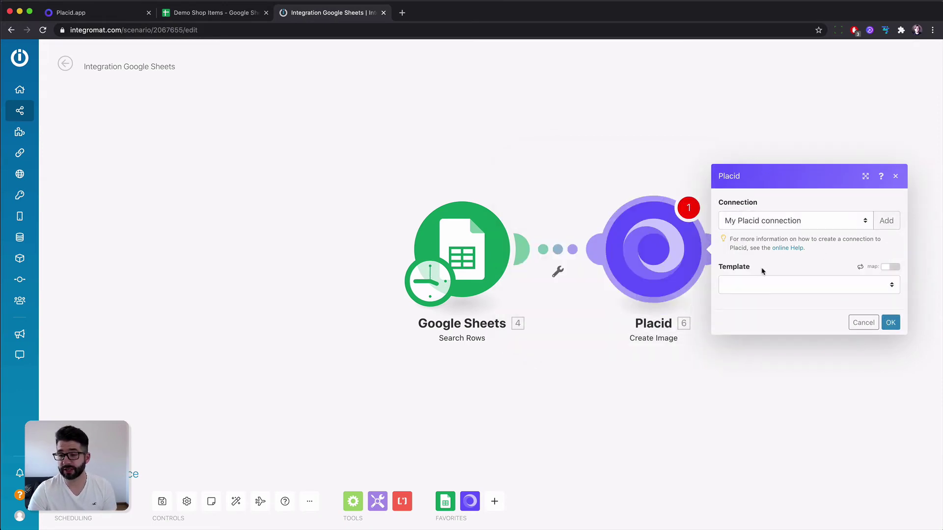
Check the Placid project's templates, then pick Shop Detail in the Create Image module's Template field.
{"action": "left_click", "coordinate": [744, 287]}
{"action": "left_click", "coordinate": [747, 311]}
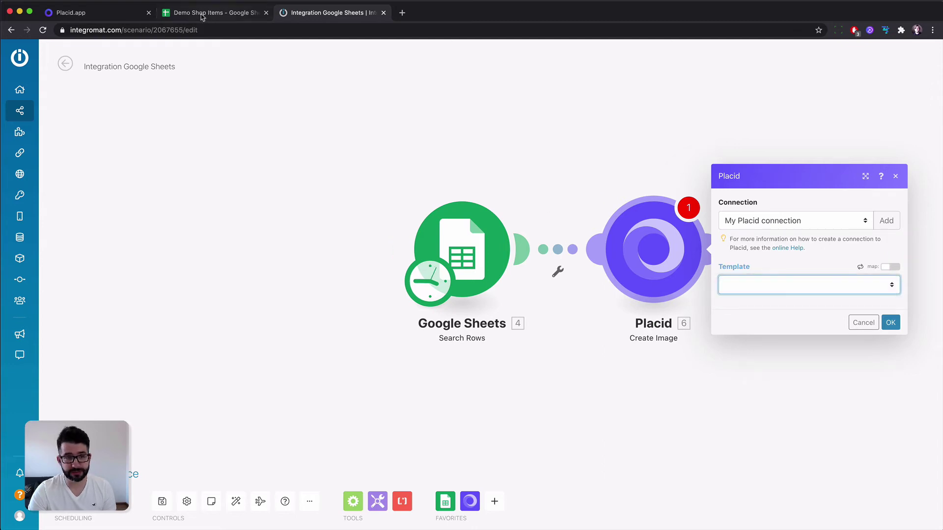
{"action": "left_click", "coordinate": [114, 15]}
{"action": "left_click", "coordinate": [214, 163]}
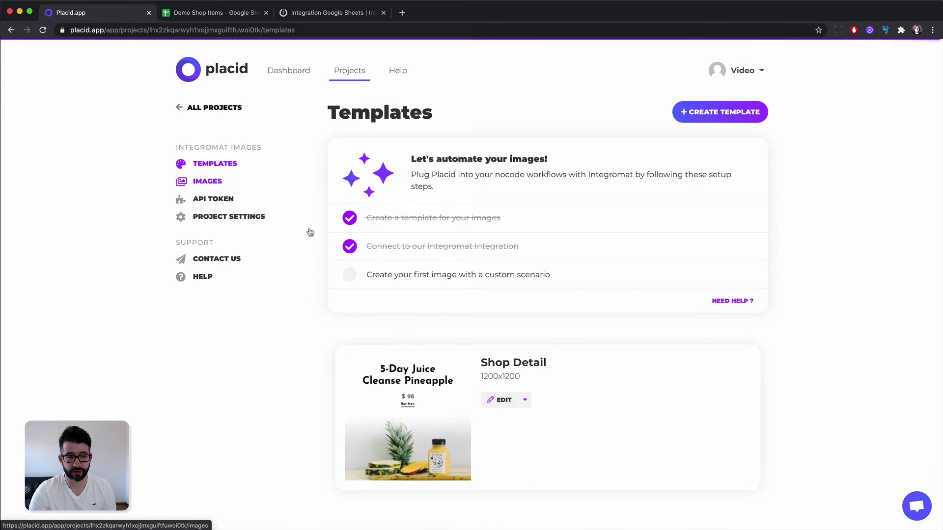
{"action": "scroll", "coordinate": [415, 303], "scroll_direction": "down", "scroll_amount": 1}
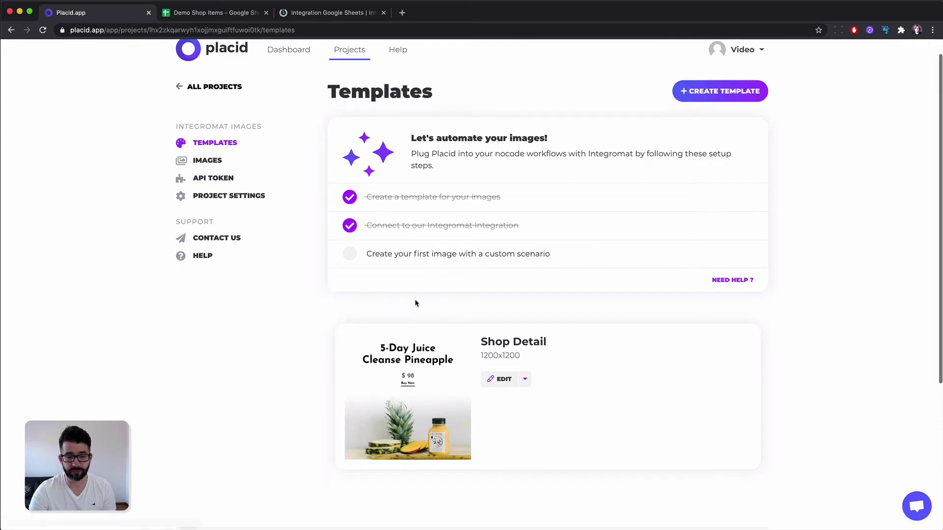
{"action": "left_click", "coordinate": [317, 15]}
{"action": "left_click", "coordinate": [777, 278]}
{"action": "left_click", "coordinate": [774, 289]}
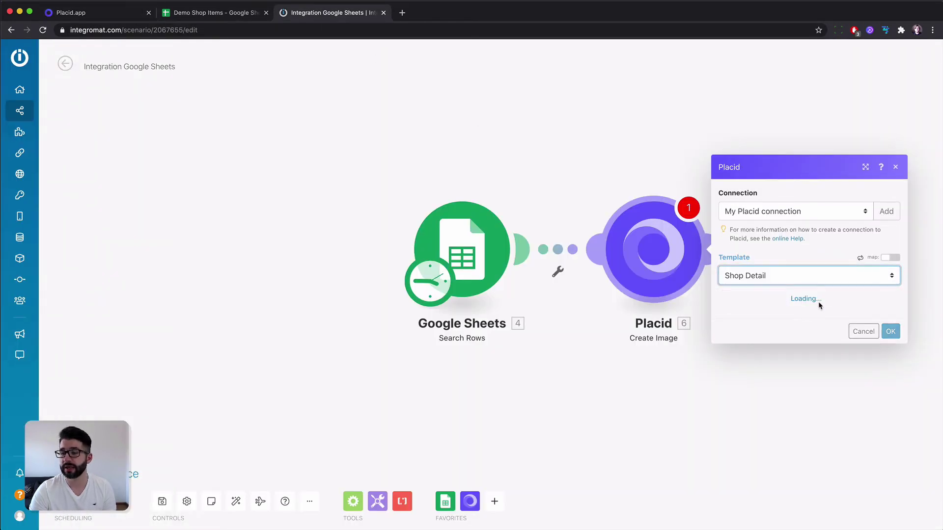
Compare the Img, Cta, Price and Title fields with the Shop Detail layers in Placid's editor.
{"action": "scroll", "coordinate": [830, 307], "scroll_direction": "down", "scroll_amount": 6}
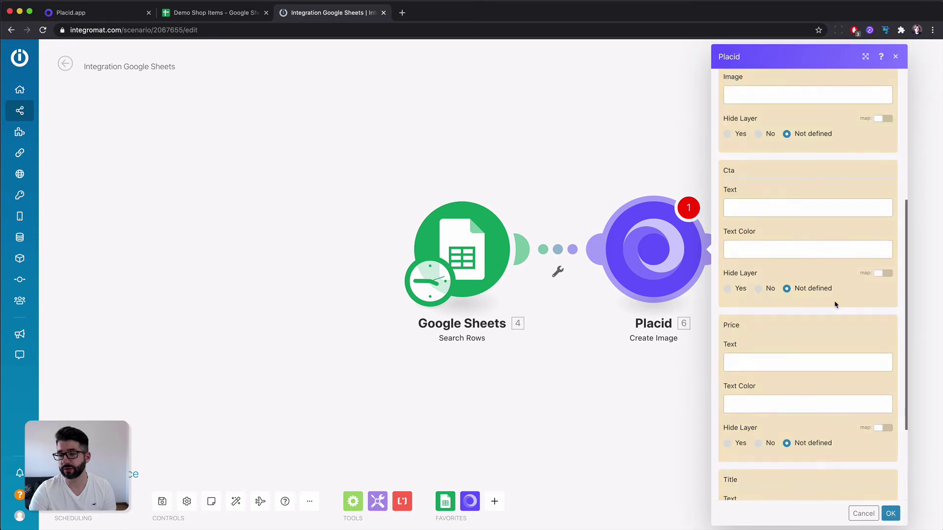
{"action": "scroll", "coordinate": [866, 257], "scroll_direction": "down", "scroll_amount": 1}
{"action": "scroll", "coordinate": [865, 257], "scroll_direction": "up", "scroll_amount": 2}
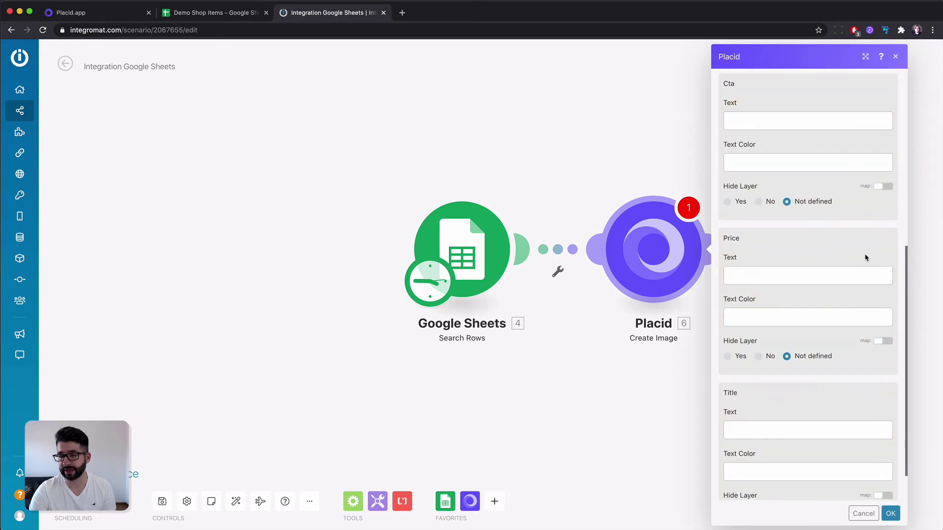
{"action": "scroll", "coordinate": [795, 202], "scroll_direction": "down", "scroll_amount": 1}
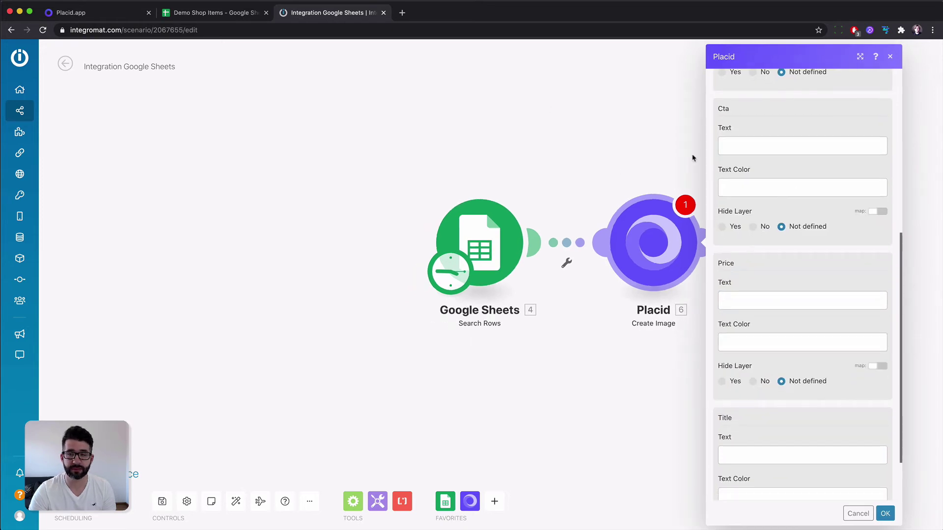
{"action": "left_click", "coordinate": [98, 15]}
{"action": "left_click", "coordinate": [501, 379]}
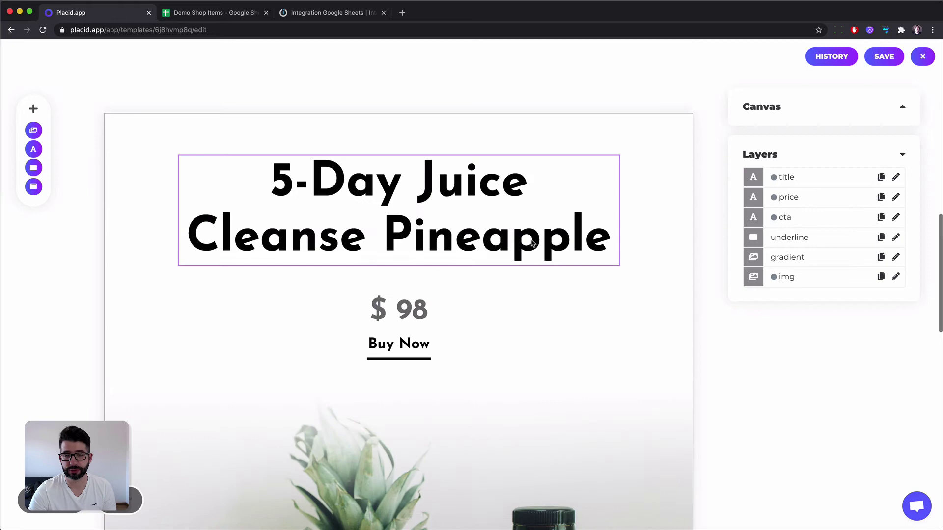
{"action": "scroll", "coordinate": [538, 232], "scroll_direction": "down", "scroll_amount": 2}
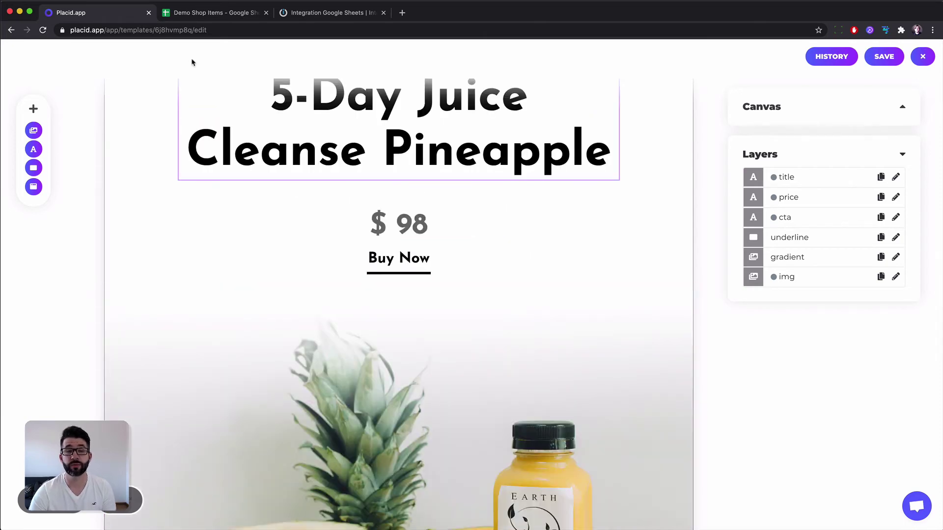
{"action": "left_click", "coordinate": [294, 13]}
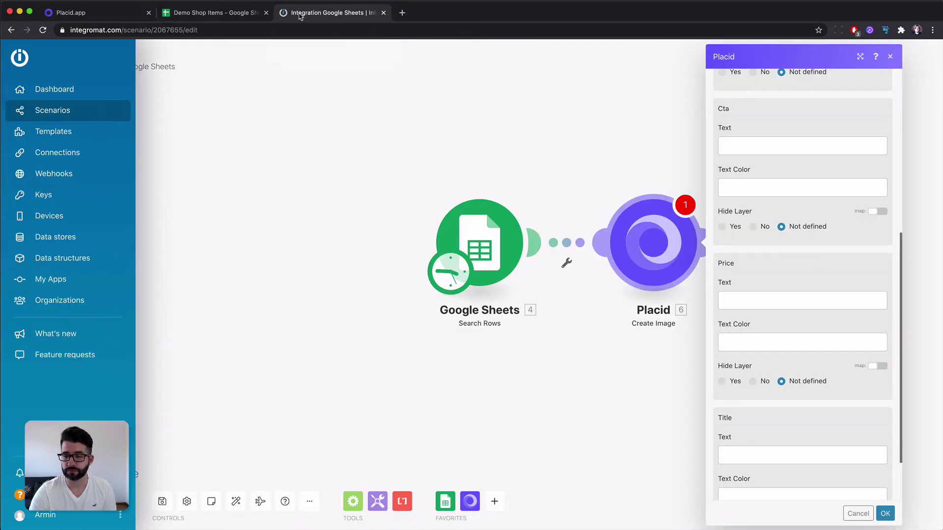
Map the sheet's IMAGE (D) column into the Img layer's Image field.
{"action": "scroll", "coordinate": [845, 197], "scroll_direction": "up", "scroll_amount": 2}
{"action": "scroll", "coordinate": [844, 206], "scroll_direction": "up", "scroll_amount": 1}
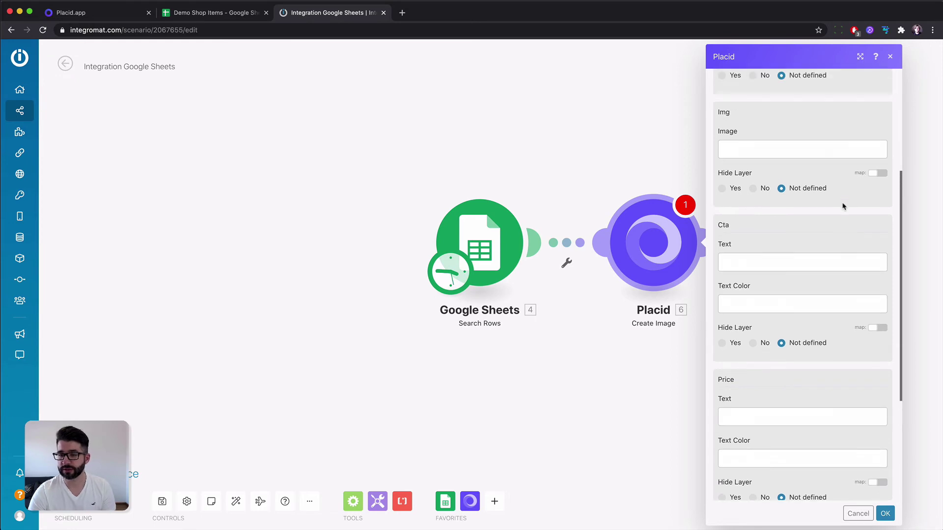
{"action": "scroll", "coordinate": [837, 177], "scroll_direction": "down", "scroll_amount": 1}
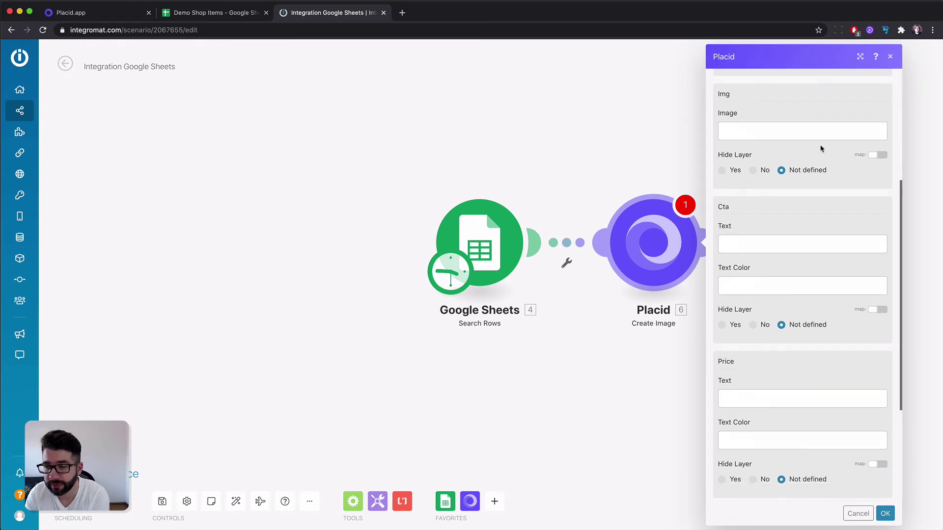
{"action": "left_click", "coordinate": [790, 133]}
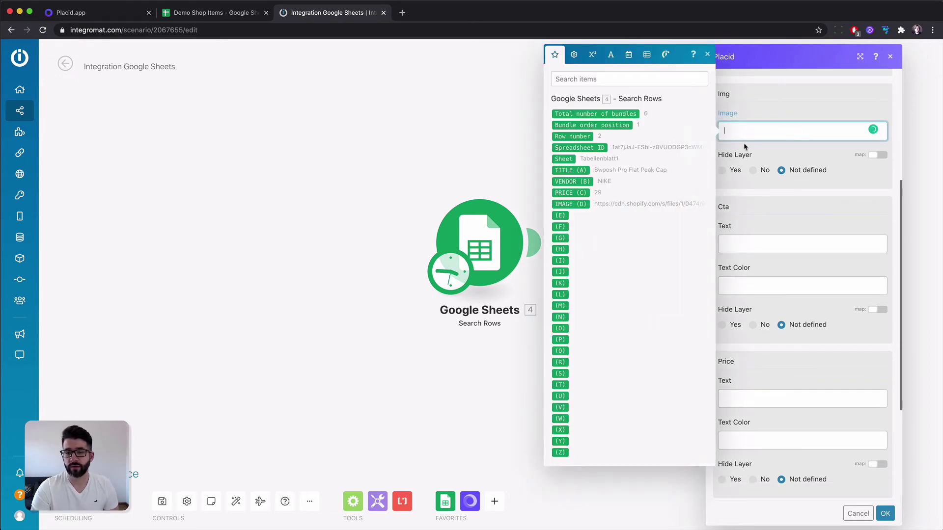
{"action": "left_click", "coordinate": [571, 204]}
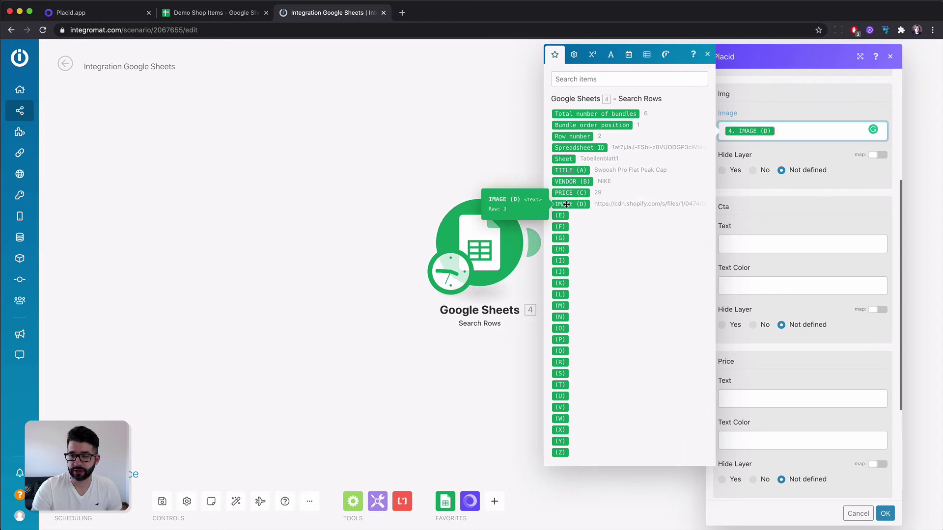
{"action": "left_click", "coordinate": [812, 105]}
{"action": "scroll", "coordinate": [783, 265], "scroll_direction": "down", "scroll_amount": 1}
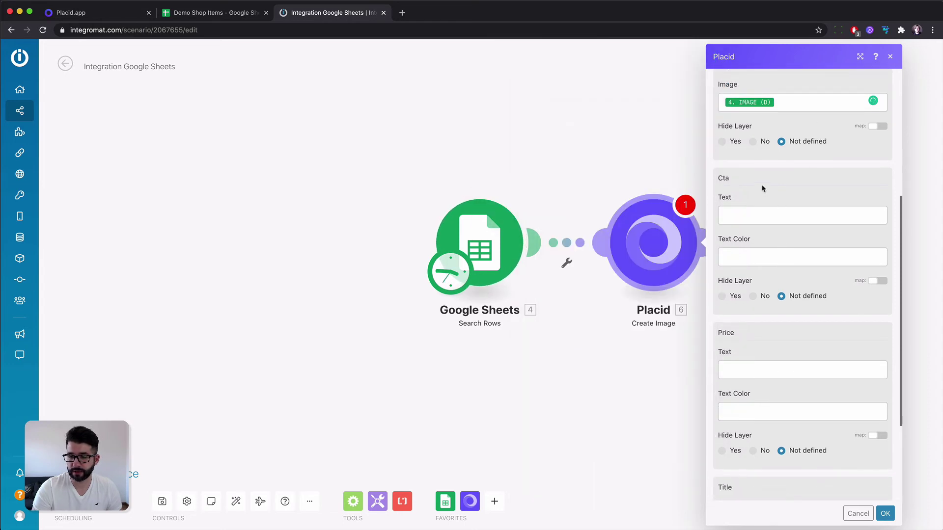
{"action": "left_click", "coordinate": [99, 15]}
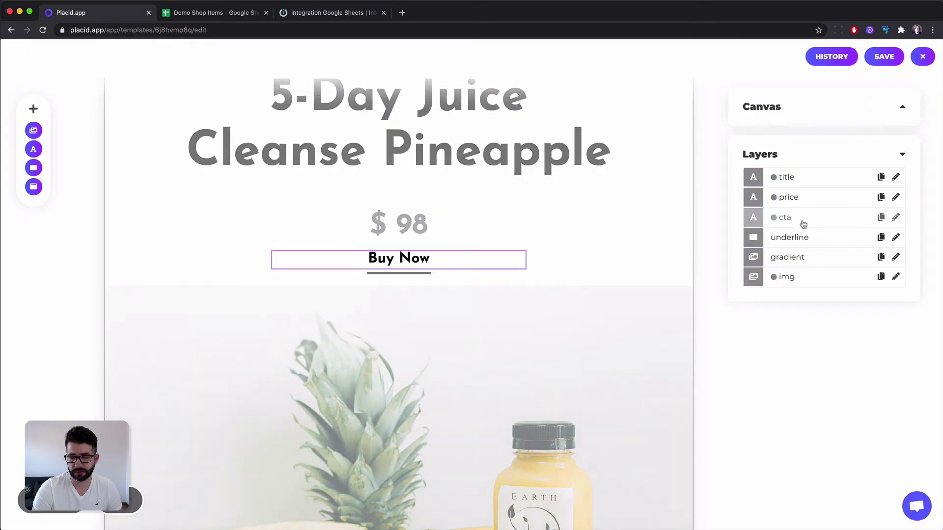
{"action": "left_click", "coordinate": [310, 18]}
Set the Price text to € followed by the sheet's PRICE (C) column.
{"action": "scroll", "coordinate": [781, 256], "scroll_direction": "down", "scroll_amount": 3}
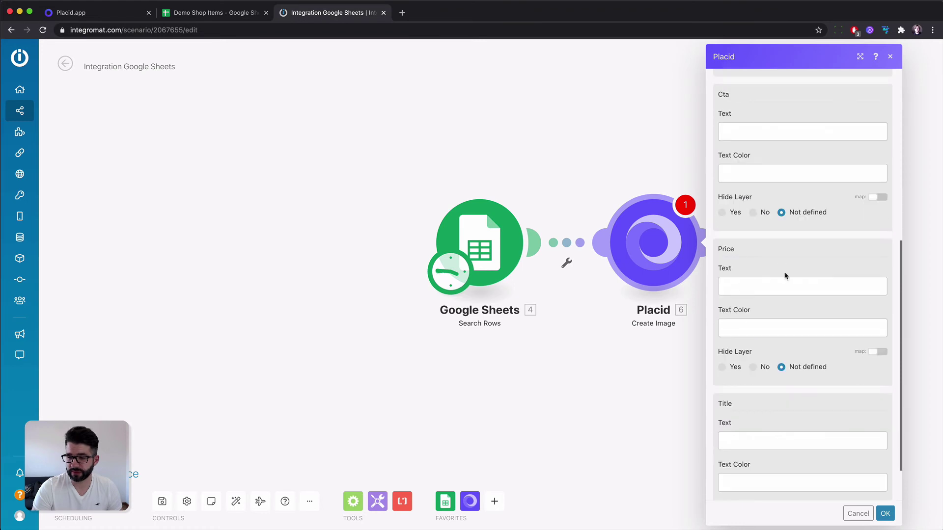
{"action": "left_click", "coordinate": [765, 287]}
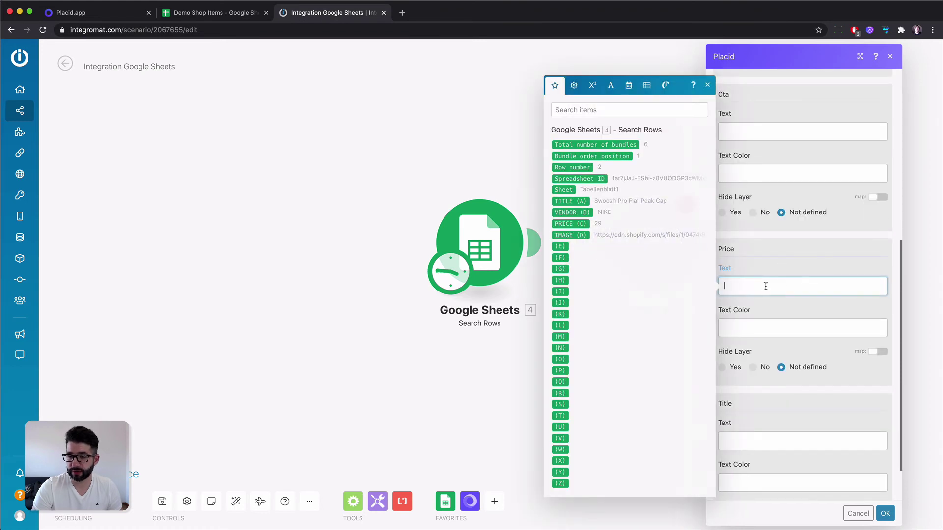
{"action": "left_click", "coordinate": [570, 224]}
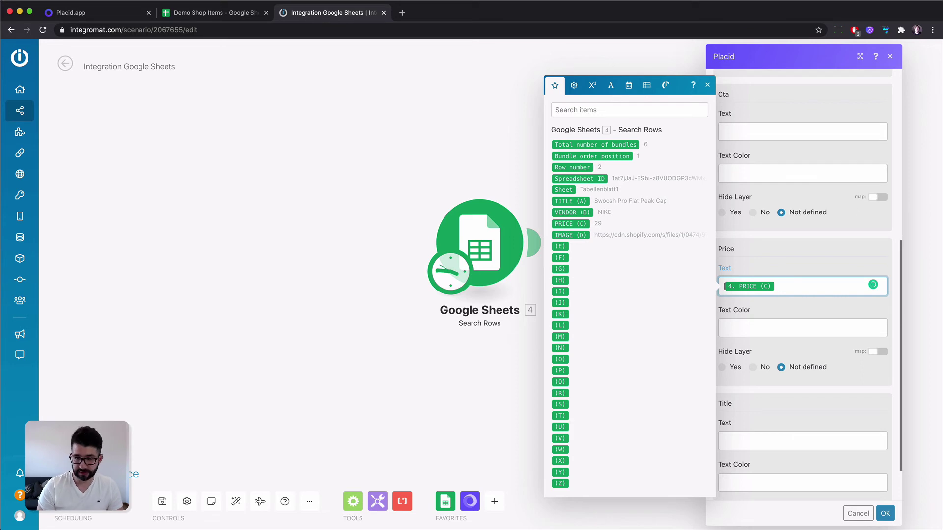
{"action": "type", "text": "€"}
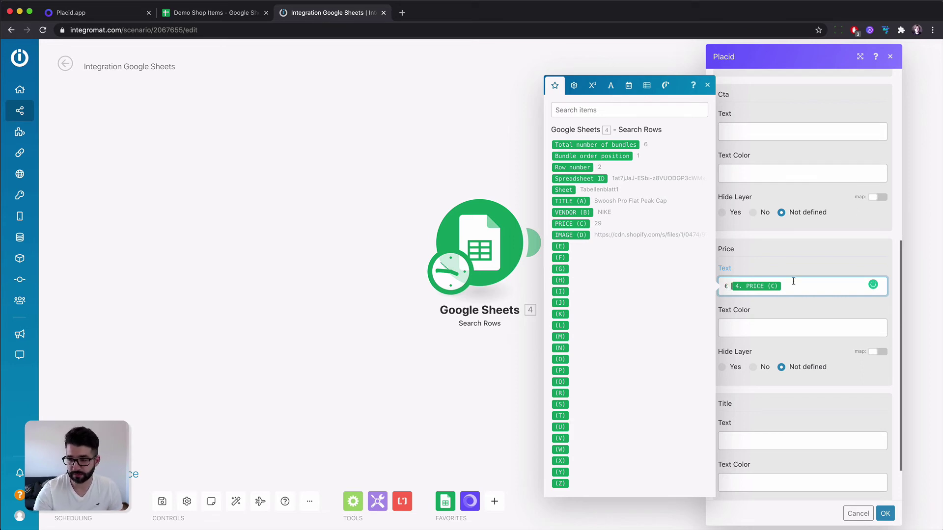
{"action": "left_click", "coordinate": [813, 256]}
{"action": "scroll", "coordinate": [816, 258], "scroll_direction": "down", "scroll_amount": 2}
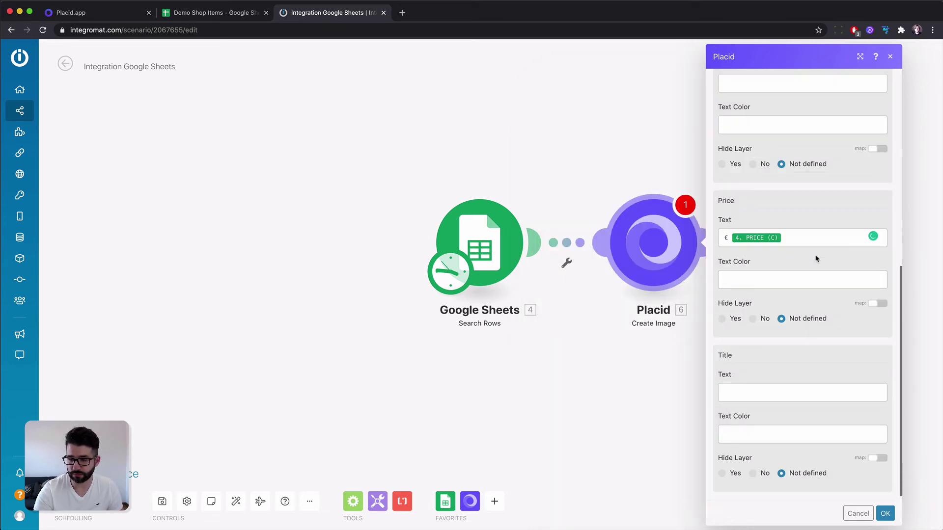
Map TITLE (A) into the Title text field and save the Placid module with OK.
{"action": "left_click", "coordinate": [765, 386]}
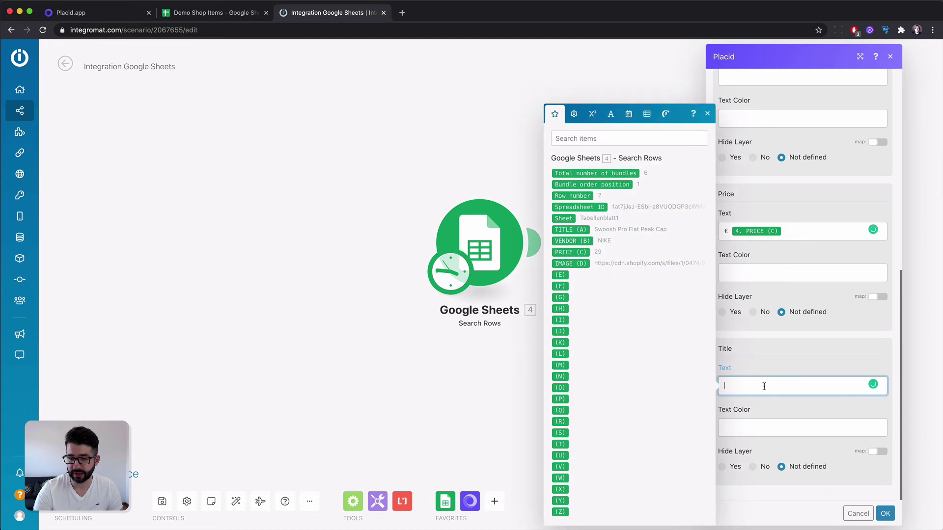
{"action": "left_click", "coordinate": [584, 230]}
{"action": "left_click", "coordinate": [838, 351]}
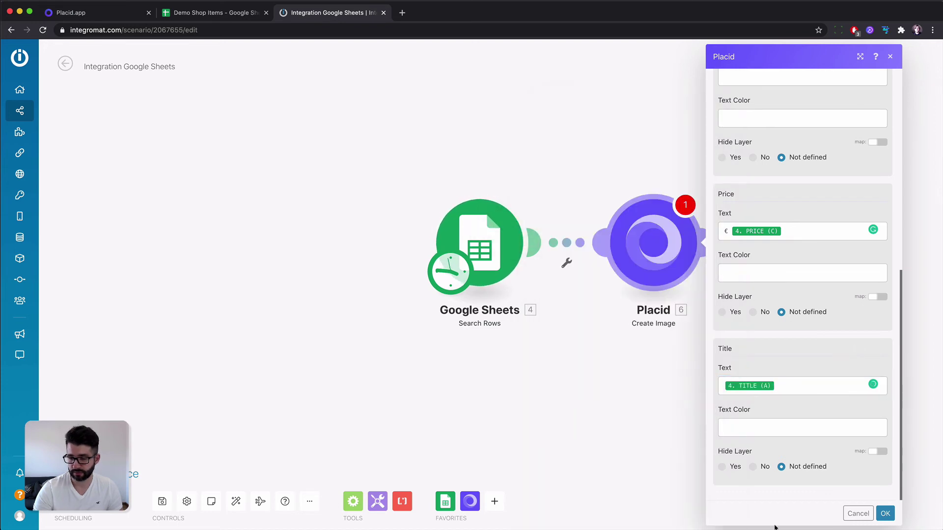
{"action": "left_click", "coordinate": [885, 513]}
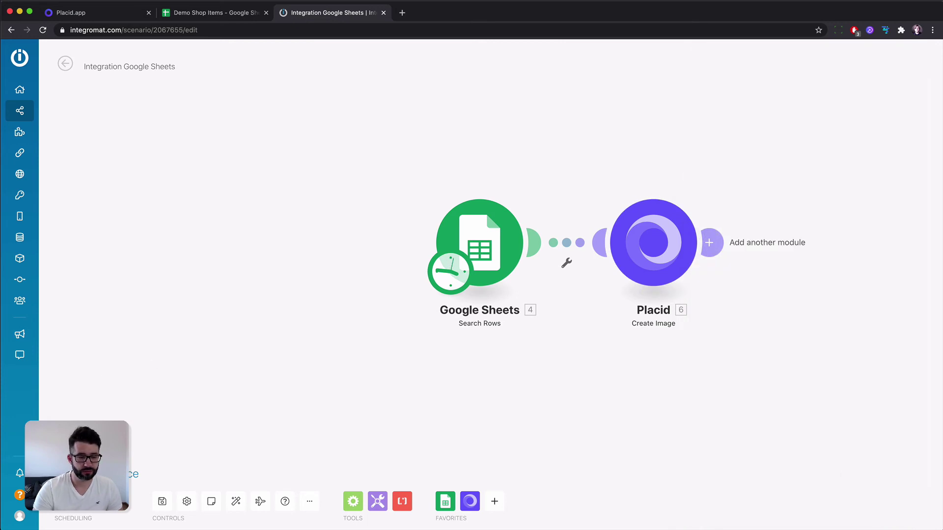
Run the scenario once and expand Operation 1 in the Placid module's results.
{"action": "left_click", "coordinate": [74, 469]}
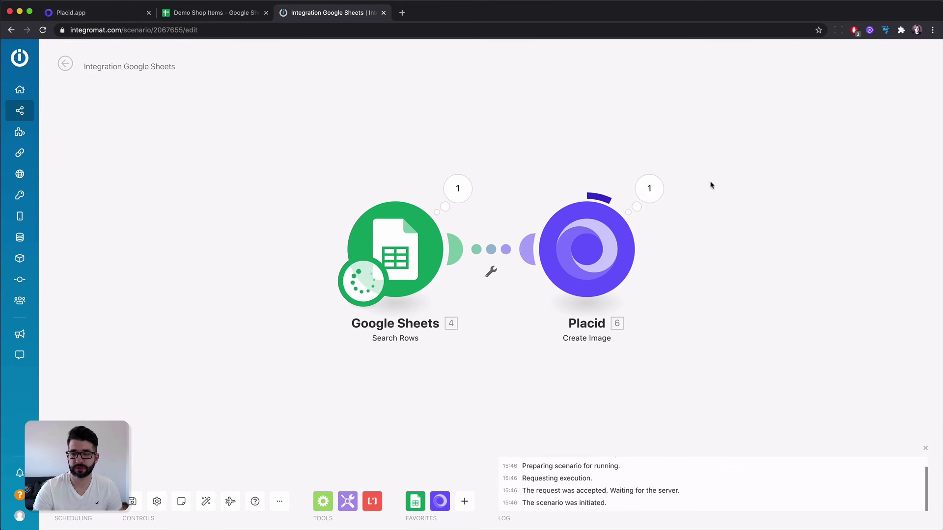
{"action": "left_click", "coordinate": [649, 189]}
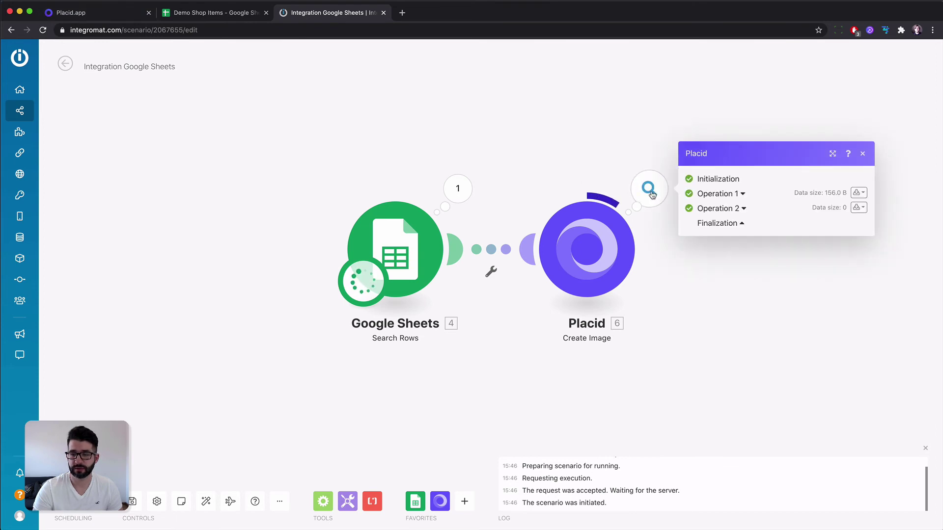
{"action": "left_click", "coordinate": [742, 194]}
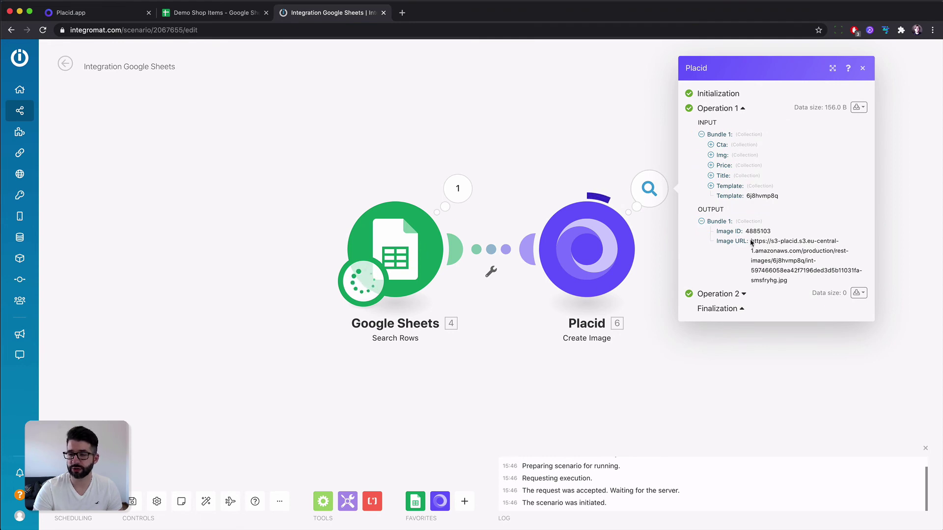
Load the generated image URL in a new tab, showing the Swoosh Pro Flat Peak Cap at € 29.
{"action": "left_click_drag", "start_coordinate": [751, 241], "coordinate": [784, 280]}
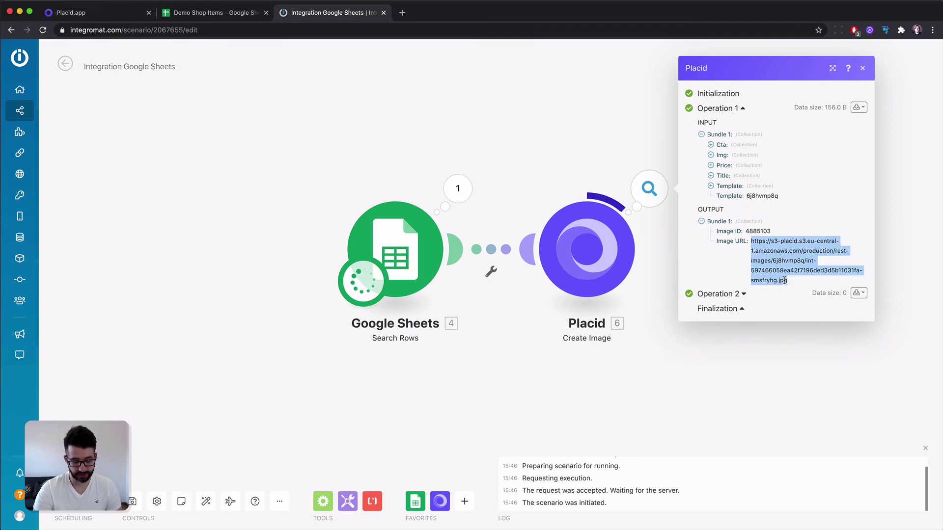
{"action": "key", "text": "ctrl+c"}
{"action": "key", "text": "ctrl+t"}
{"action": "key", "text": "ctrl+v"}
{"action": "key", "text": "Return"}
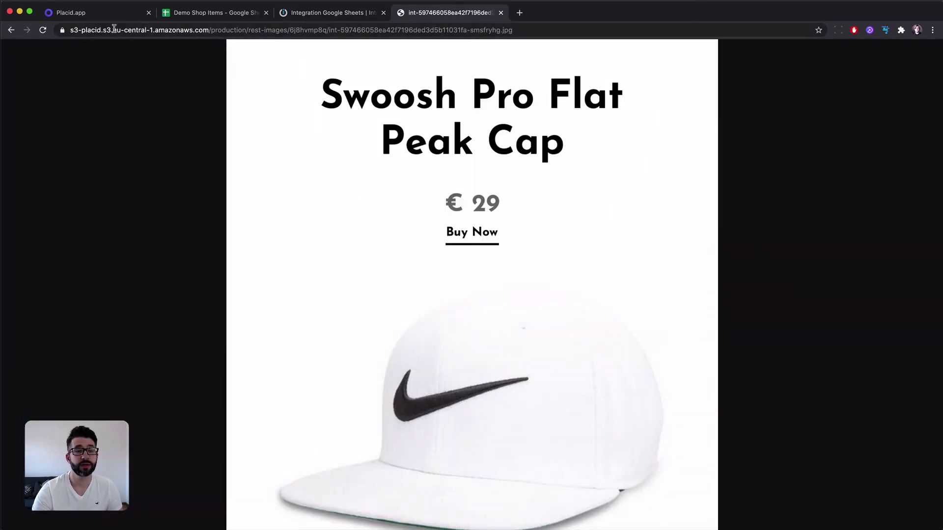
Leave the Placid template editor, view the Classic Slip-On (Perforated Suede) image, then close its tab.
{"action": "left_click", "coordinate": [103, 16]}
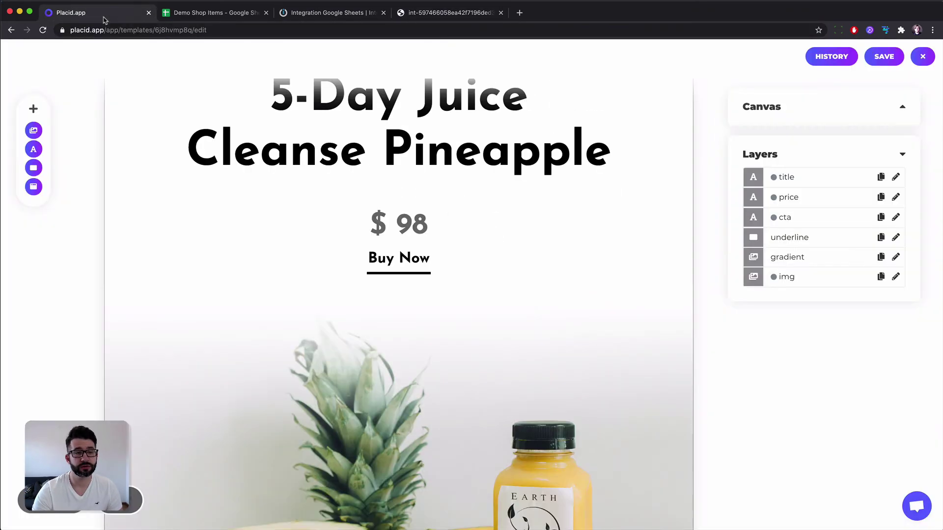
{"action": "left_click", "coordinate": [923, 58]}
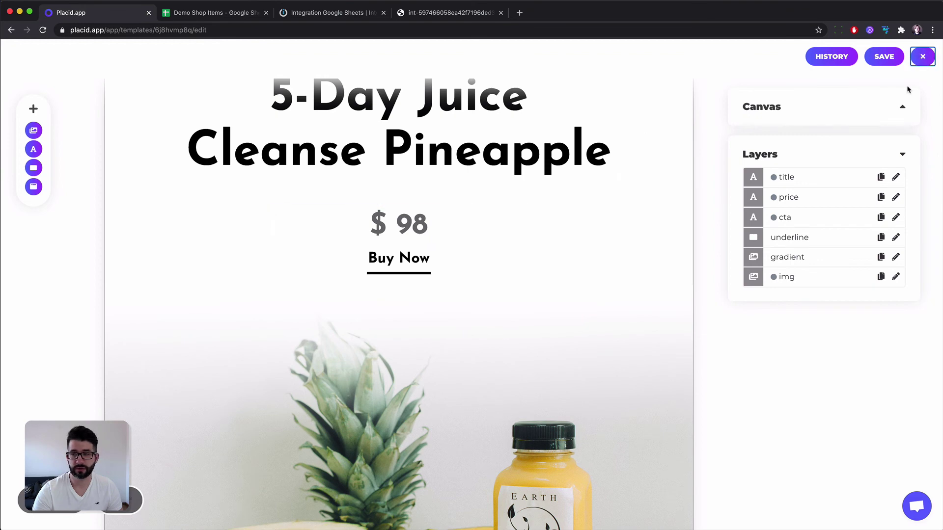
{"action": "left_click", "coordinate": [923, 56]}
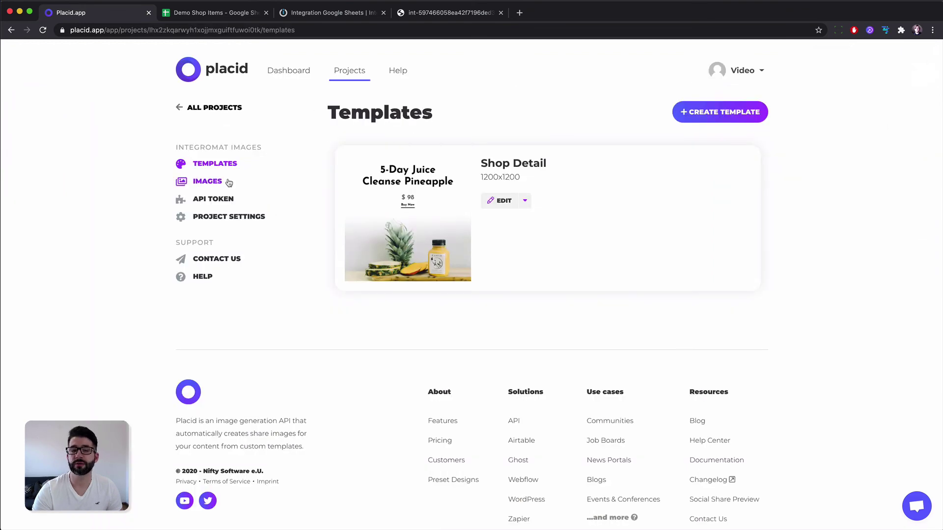
{"action": "left_click", "coordinate": [207, 181]}
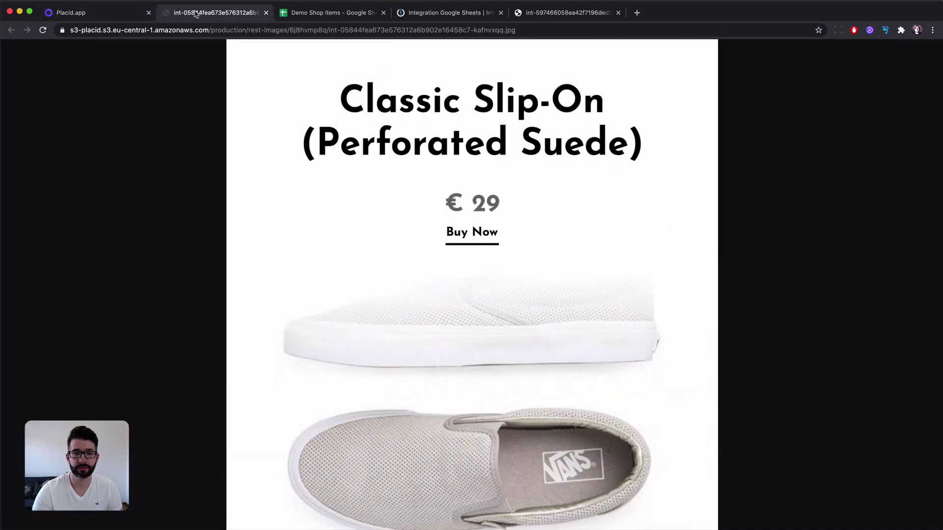
{"action": "middle_click", "coordinate": [199, 16]}
Reopen the Placid results to show three 156.0 B operations, with Operation 1 returning image 4885103.
{"action": "left_click", "coordinate": [341, 19]}
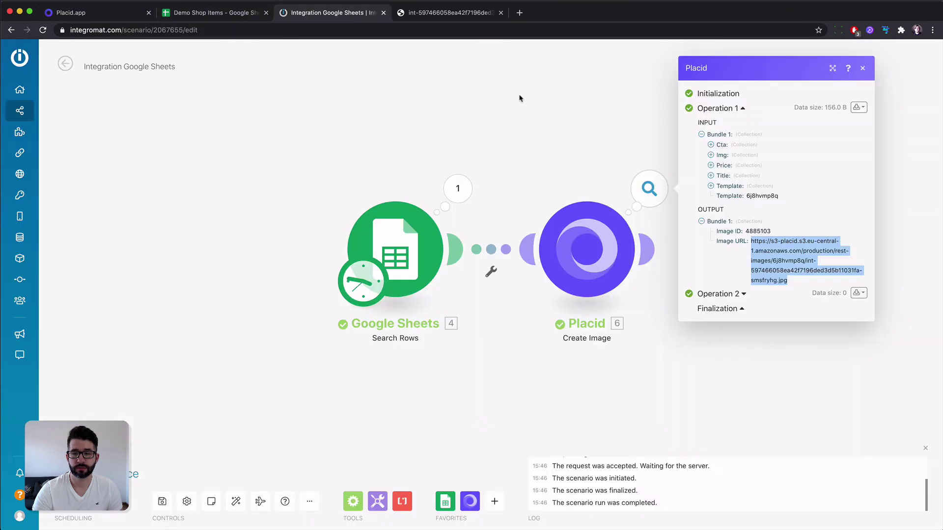
{"action": "left_click", "coordinate": [571, 96]}
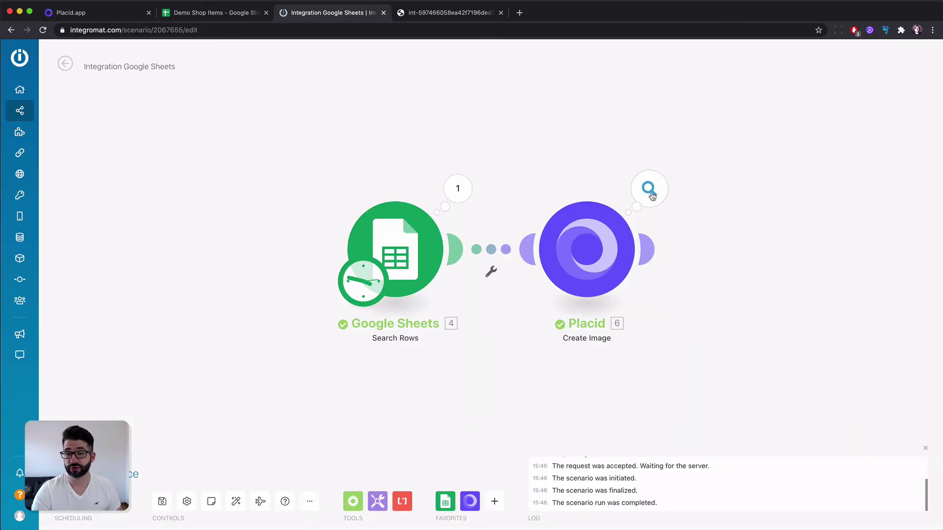
{"action": "left_click", "coordinate": [649, 190]}
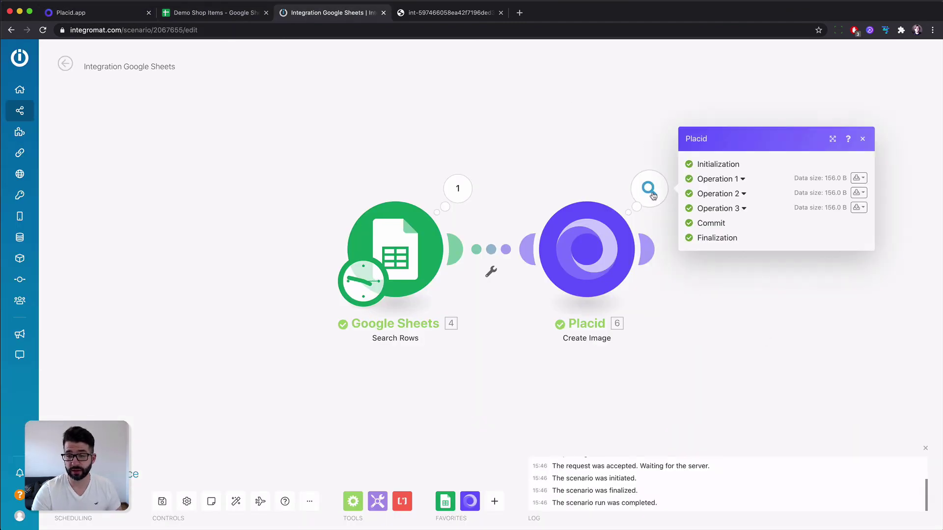
{"action": "left_click", "coordinate": [741, 180]}
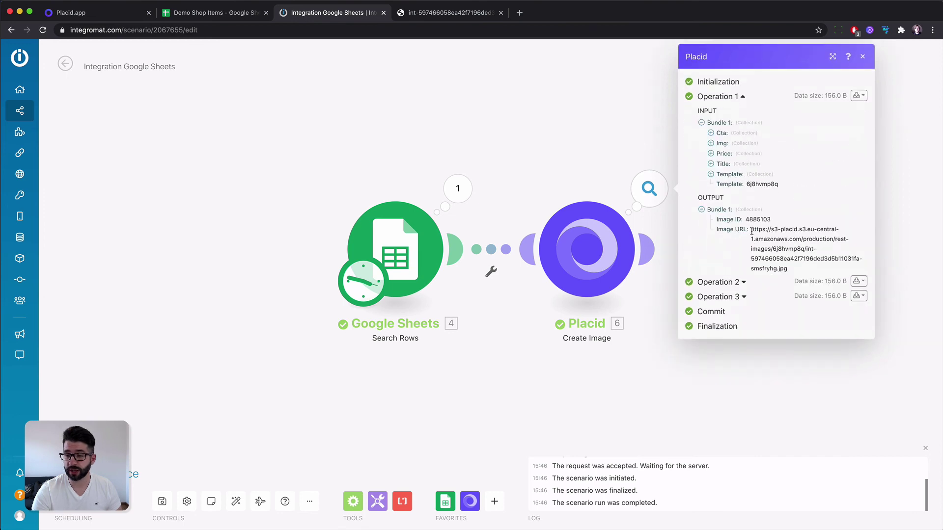